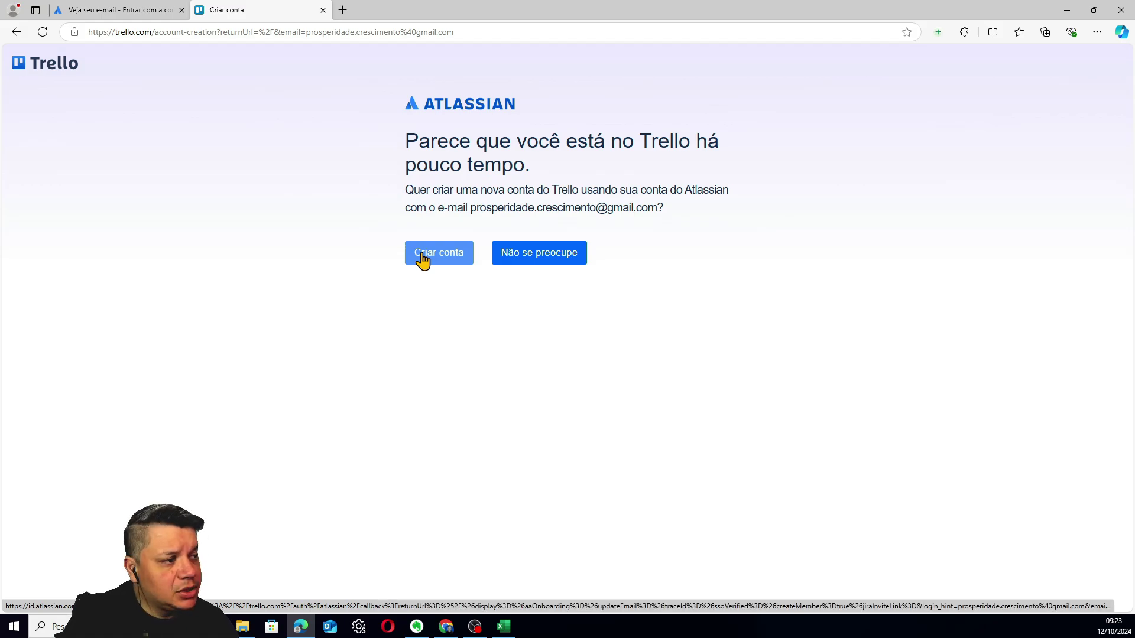
# Step: Create the new Trello account using the existing Atlassian account
pyautogui.click(431, 258)
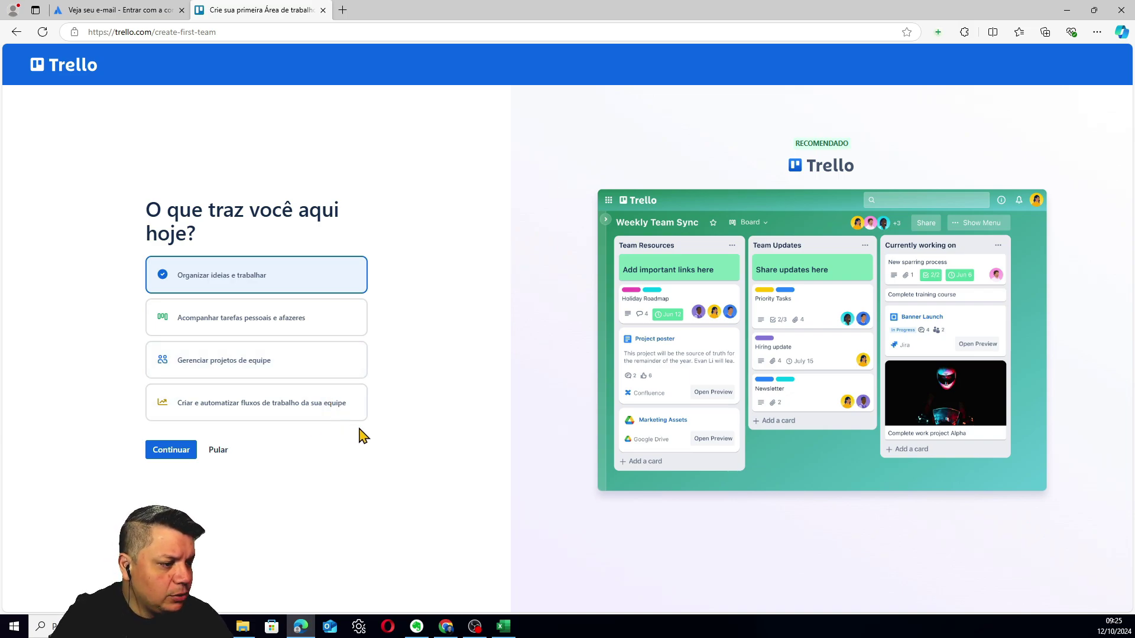
# Step: Compare the previews for the four onboarding purposes, from organizing ideas to automating team workflows
pyautogui.click(278, 324)
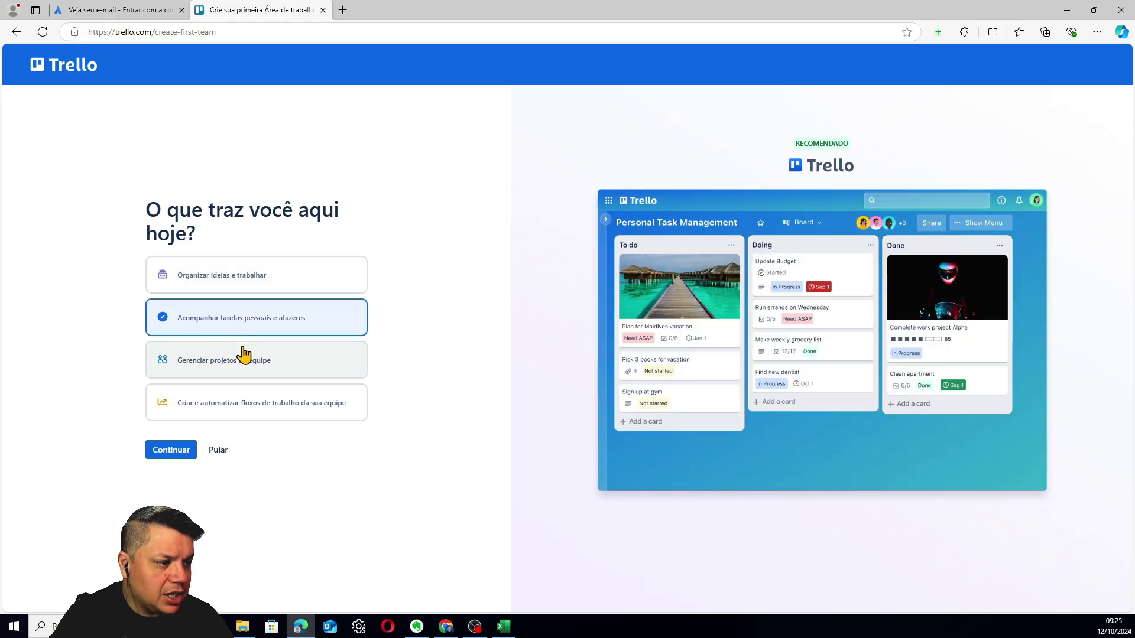
pyautogui.click(245, 362)
pyautogui.click(251, 403)
pyautogui.click(263, 274)
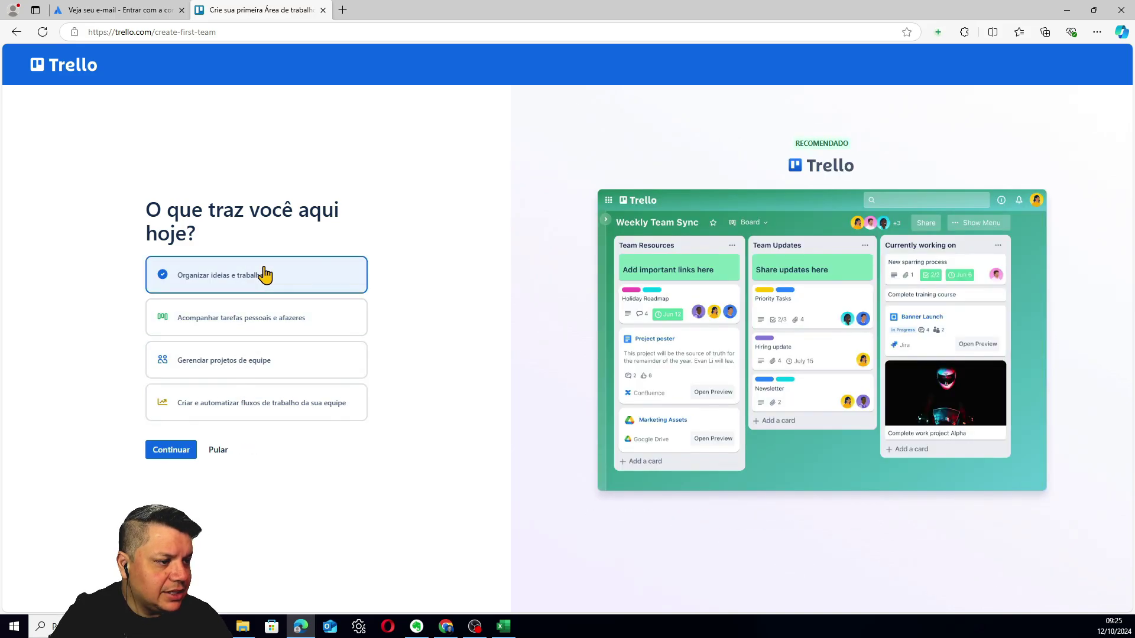
pyautogui.click(297, 322)
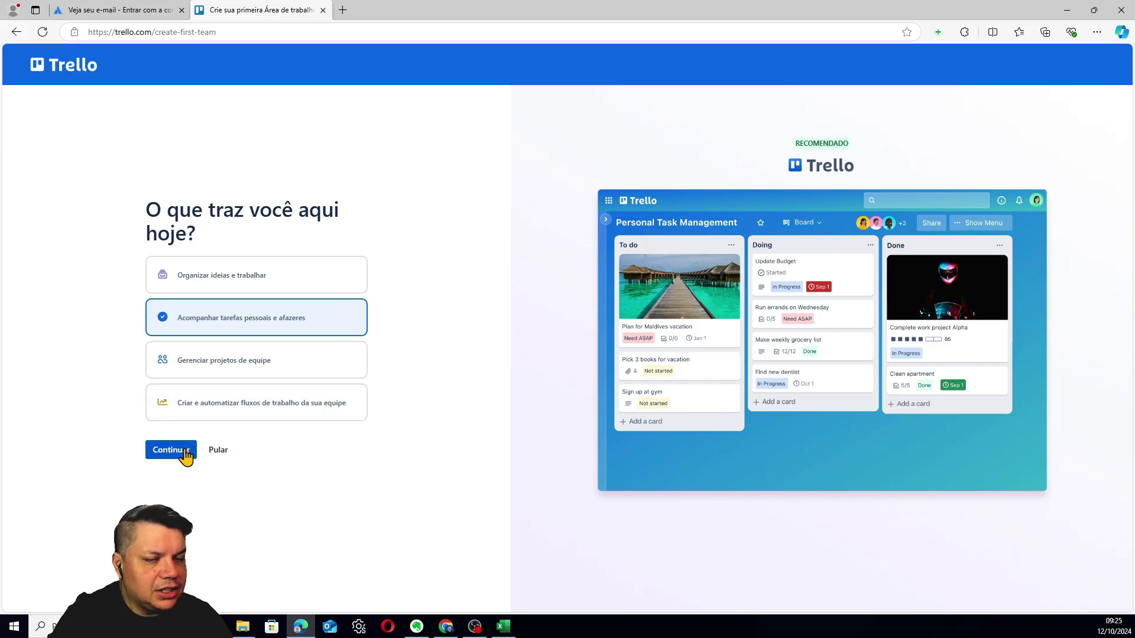
pyautogui.click(204, 371)
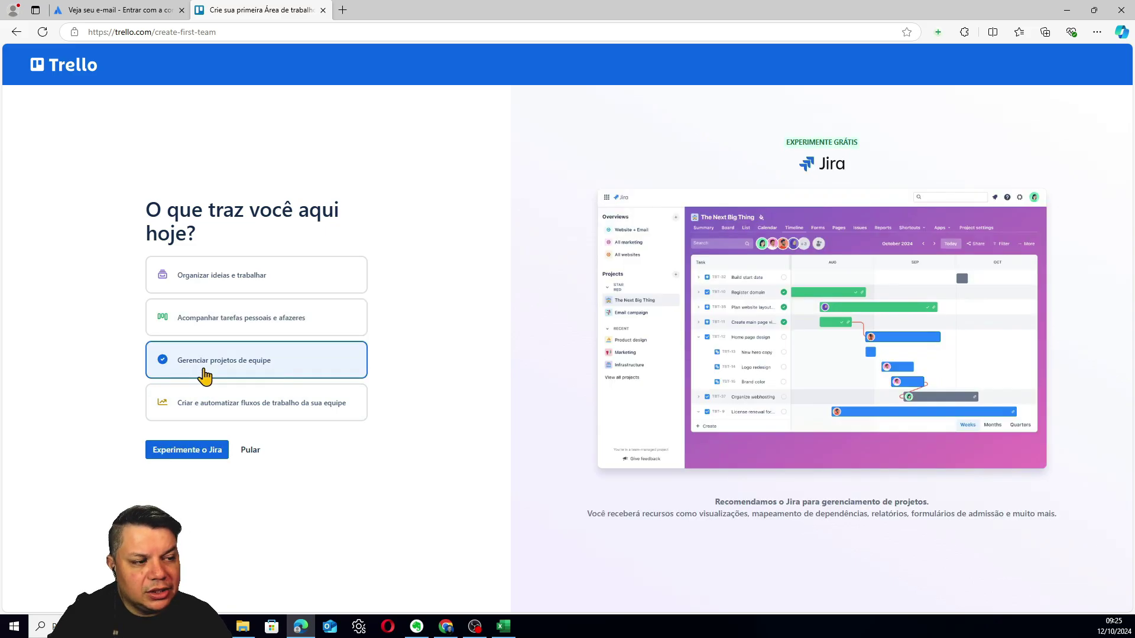
pyautogui.click(208, 408)
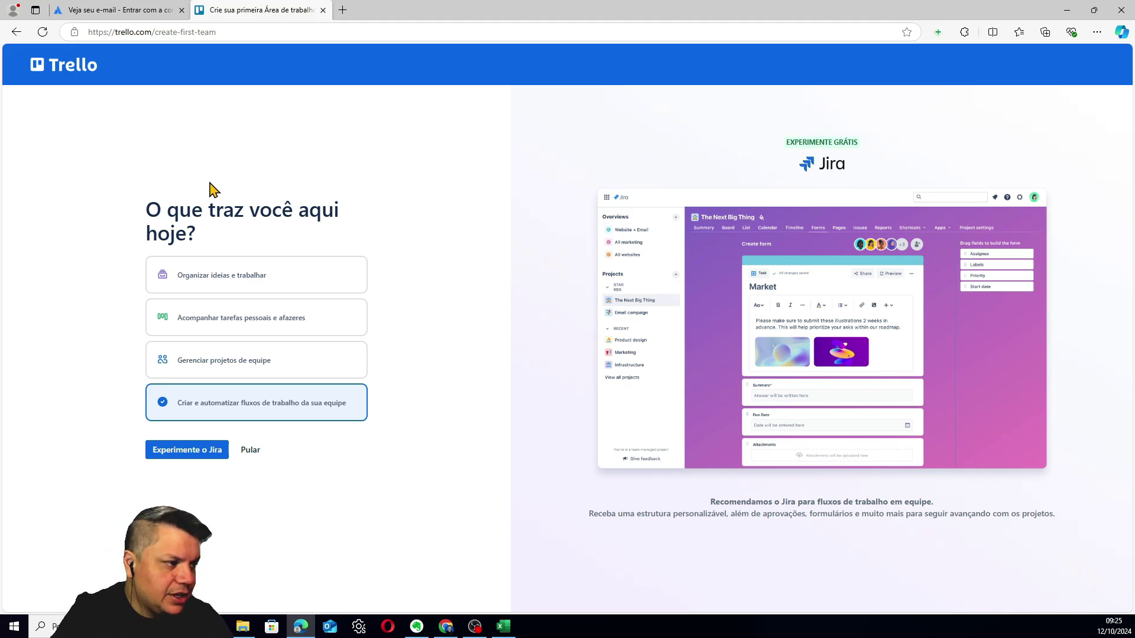
# Step: Choose "Organizar ideias e trabalhar" as the purpose and skip the remaining onboarding offers, including the Premium trial
pyautogui.click(240, 275)
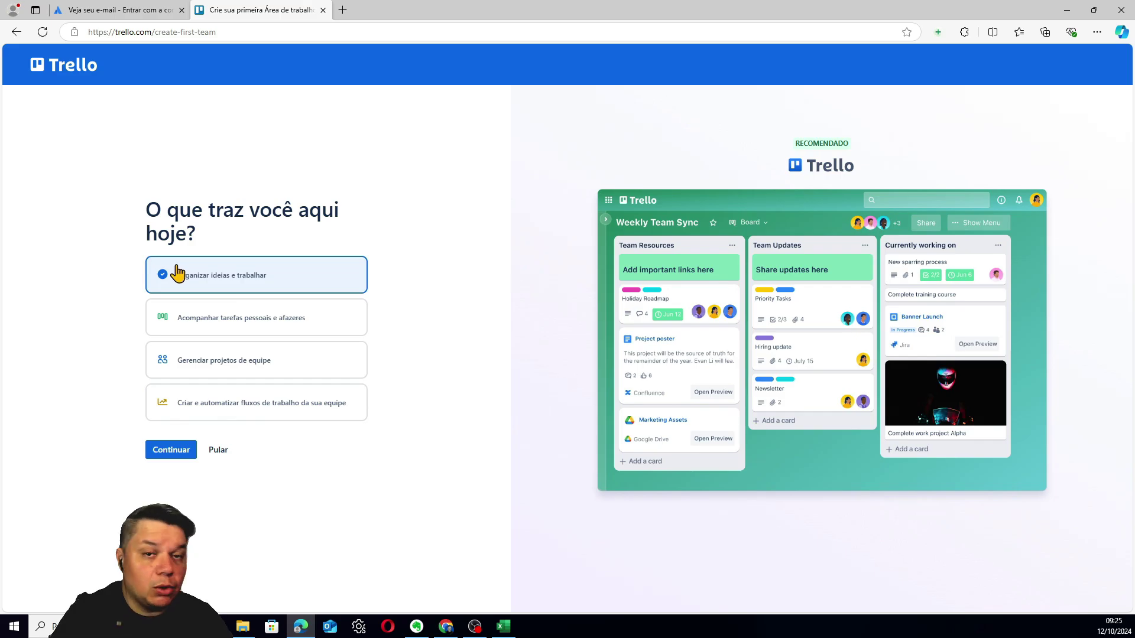
pyautogui.click(194, 454)
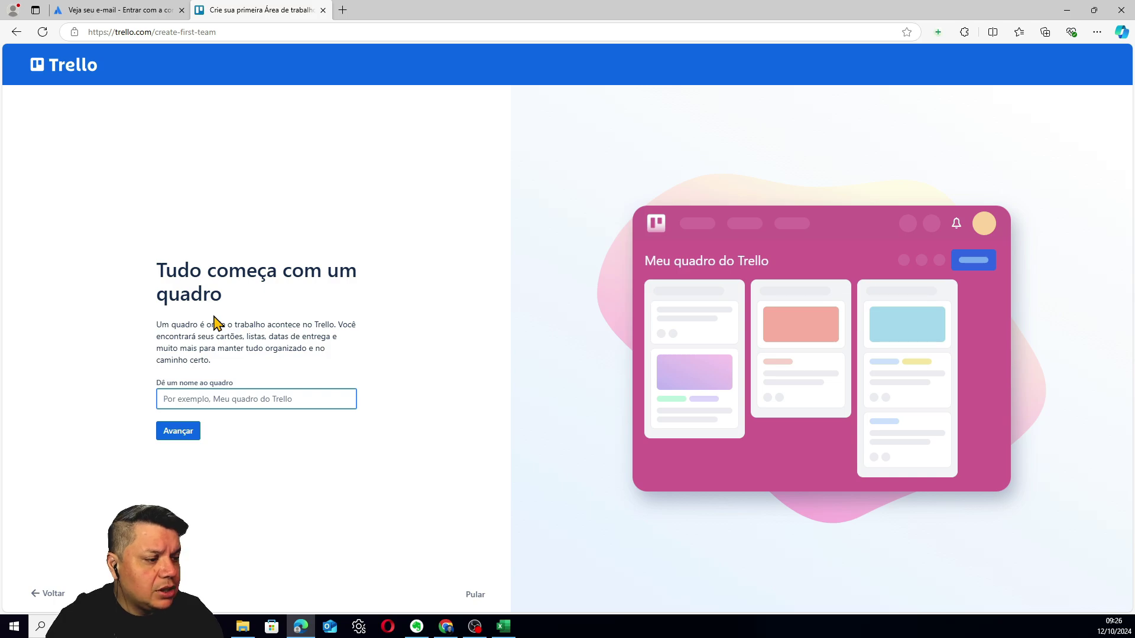
pyautogui.click(476, 596)
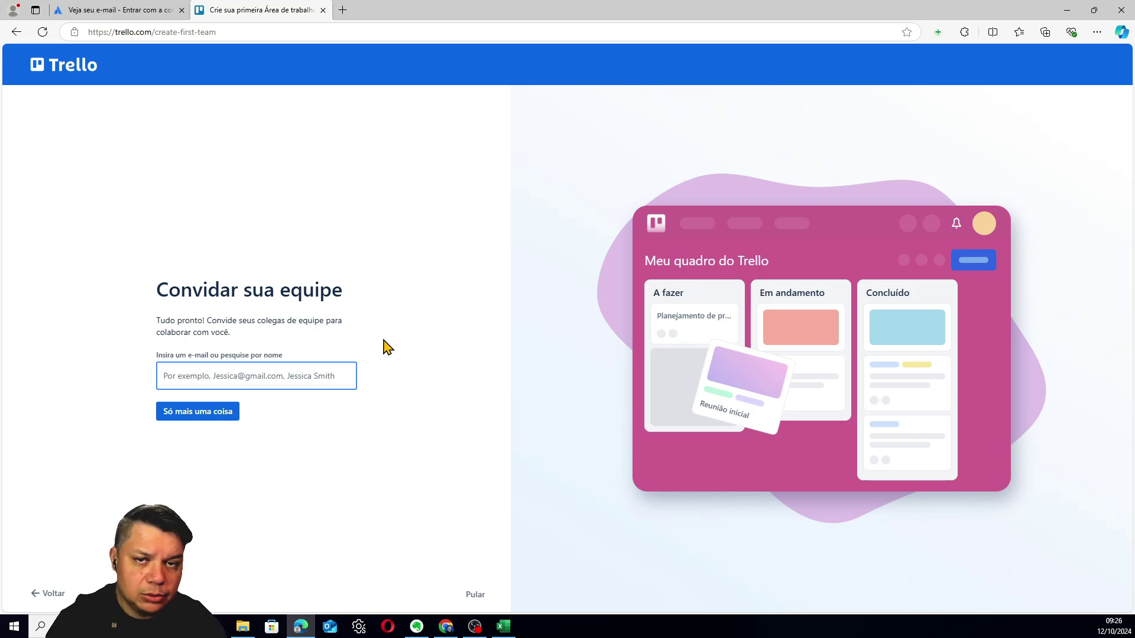
pyautogui.click(475, 595)
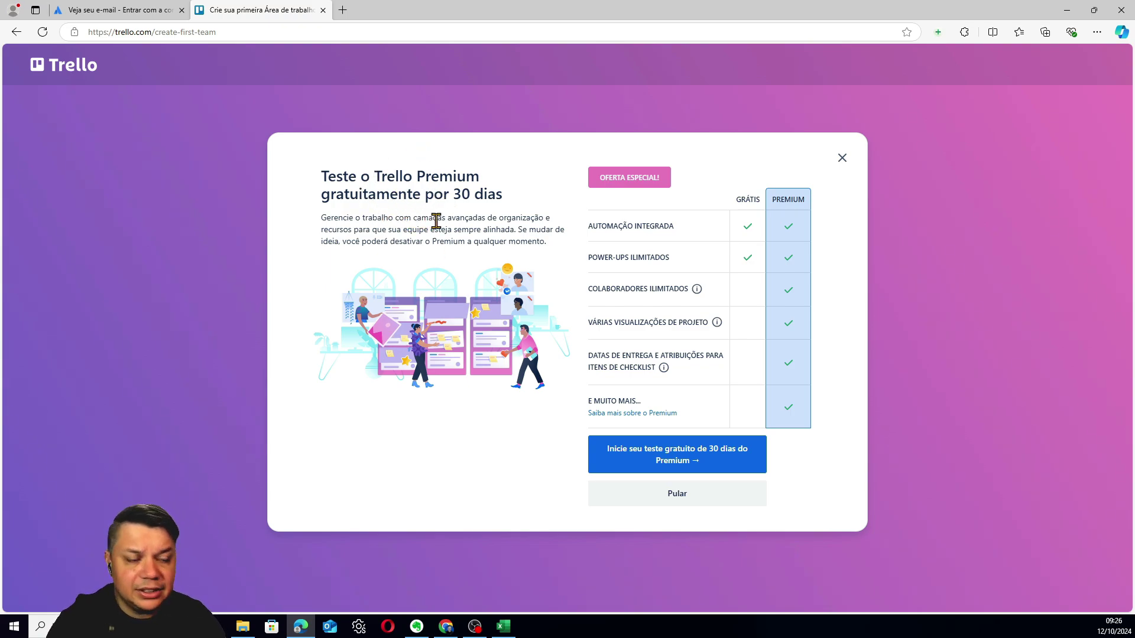
pyautogui.click(686, 496)
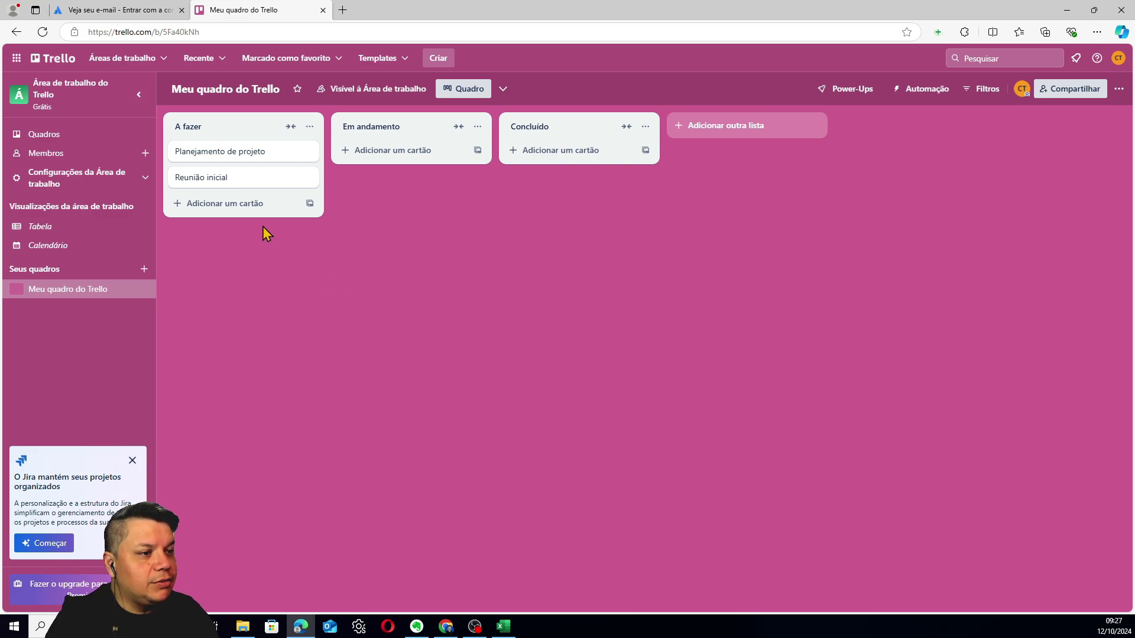
# Step: Look through the workspace's boards, members, table and calendar pages, and return to the boards overview
pyautogui.click(71, 138)
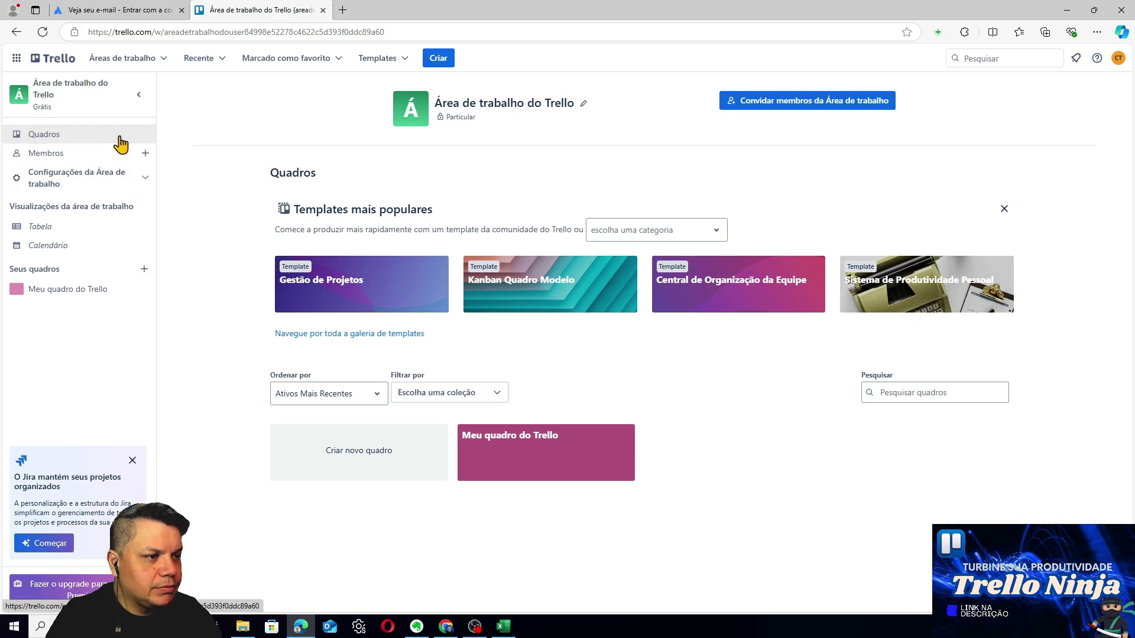
pyautogui.click(47, 155)
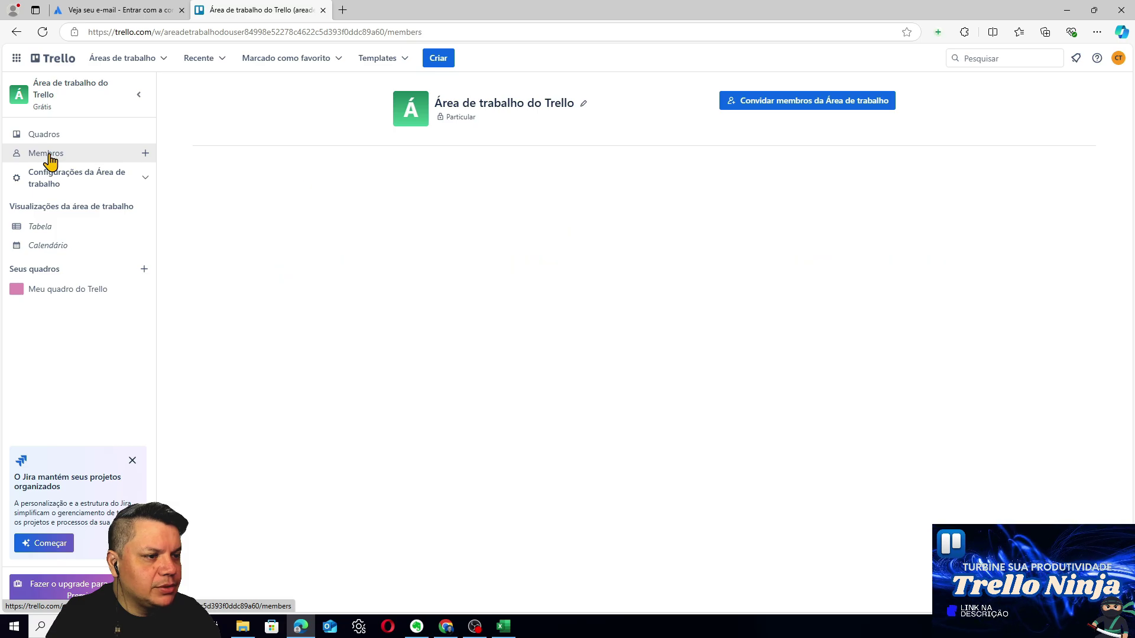
pyautogui.click(57, 228)
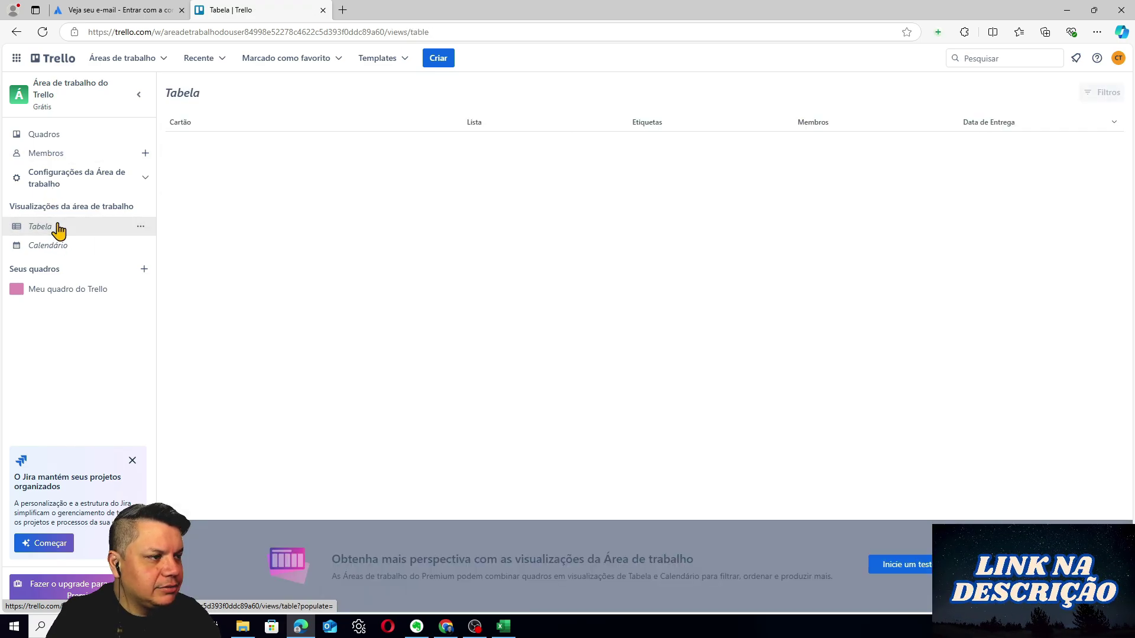
pyautogui.click(65, 252)
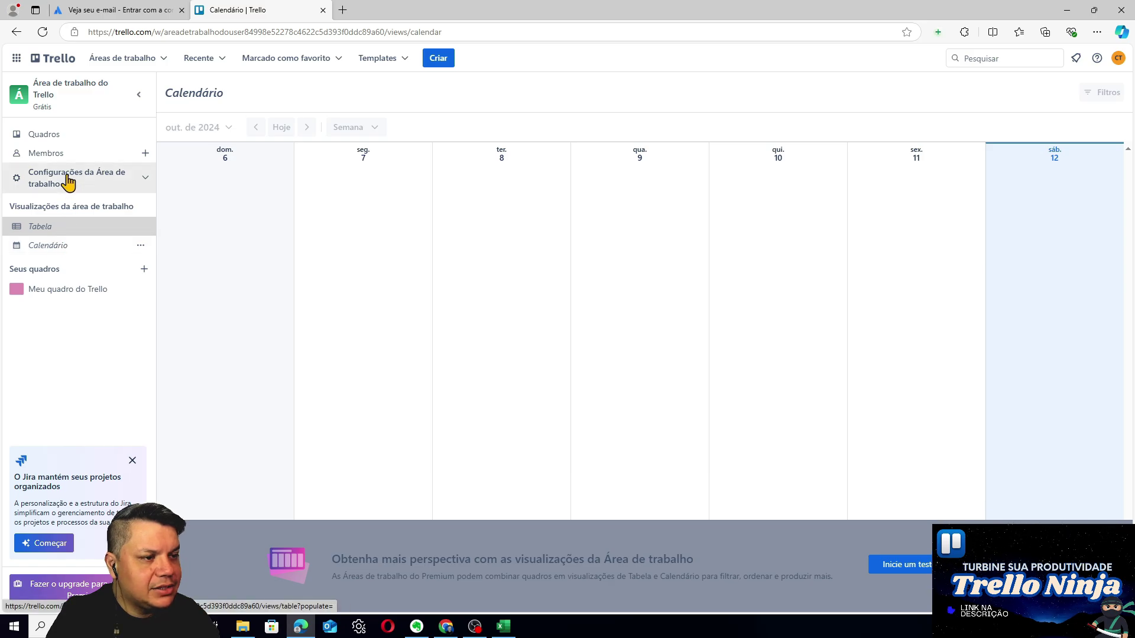
pyautogui.click(57, 140)
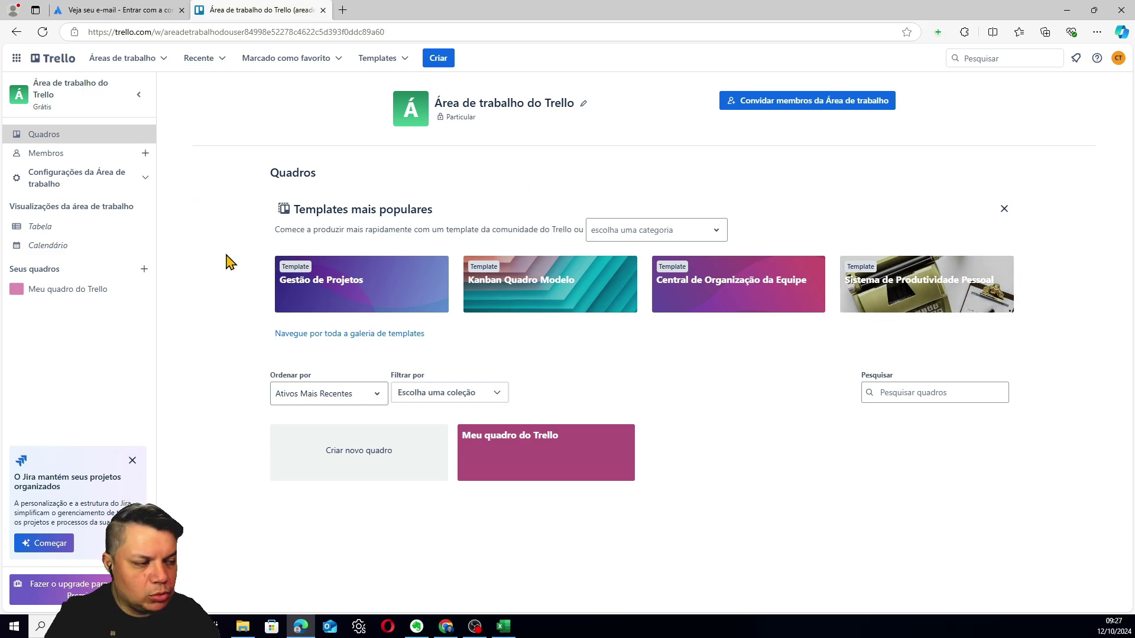
# Step: Open the "Gestão de Projetos" and "Sistema de Produtividade Pessoal" templates in new browser tabs
pyautogui.rightClick(357, 286)
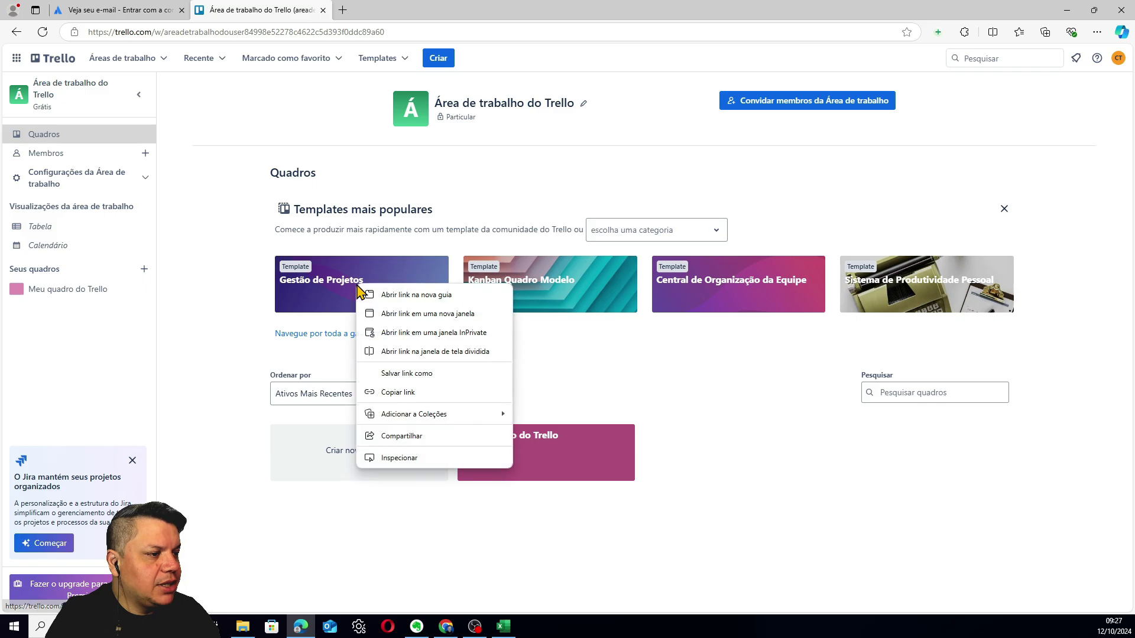
pyautogui.click(415, 295)
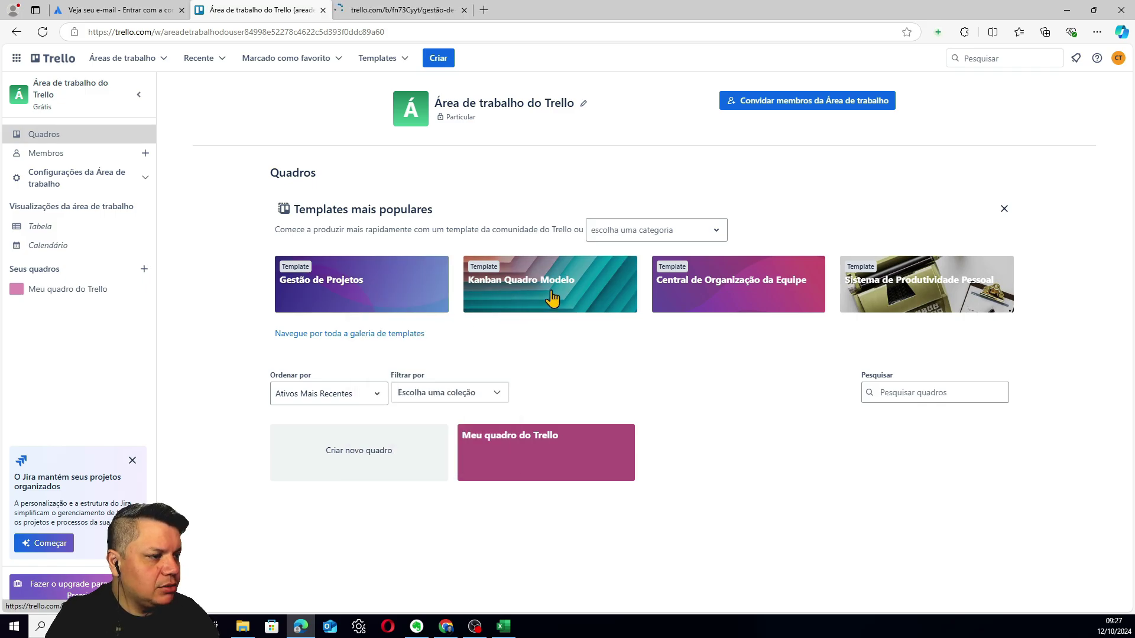
pyautogui.rightClick(906, 291)
pyautogui.click(915, 299)
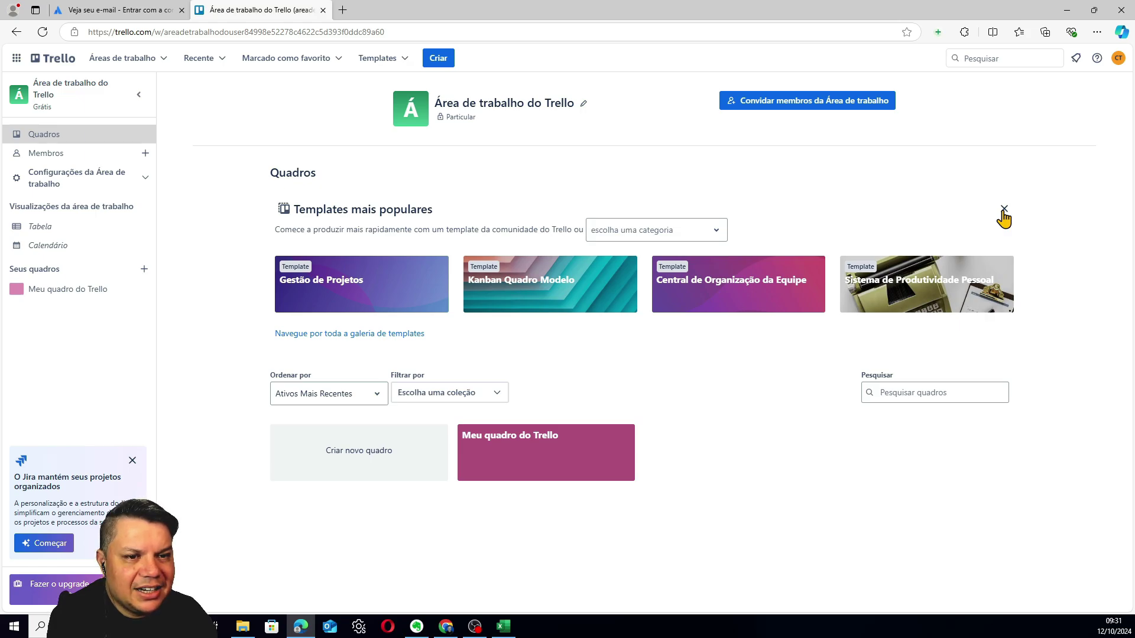
# Step: Dismiss the popular templates section and start a new board titled "Treinamento Trello"
pyautogui.click(1004, 209)
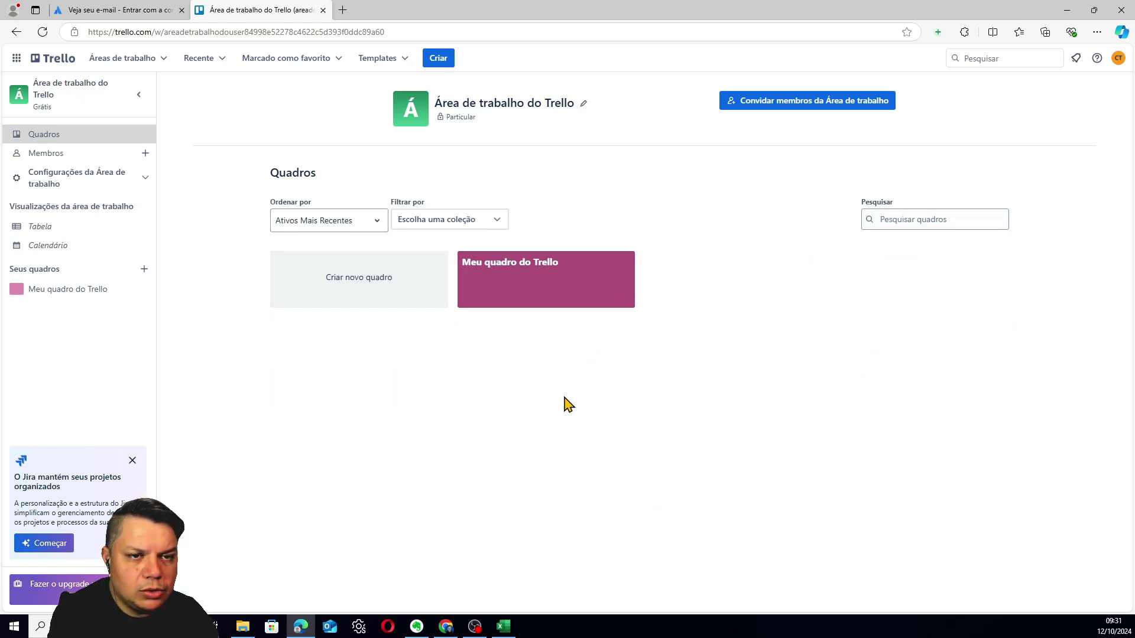
pyautogui.click(373, 305)
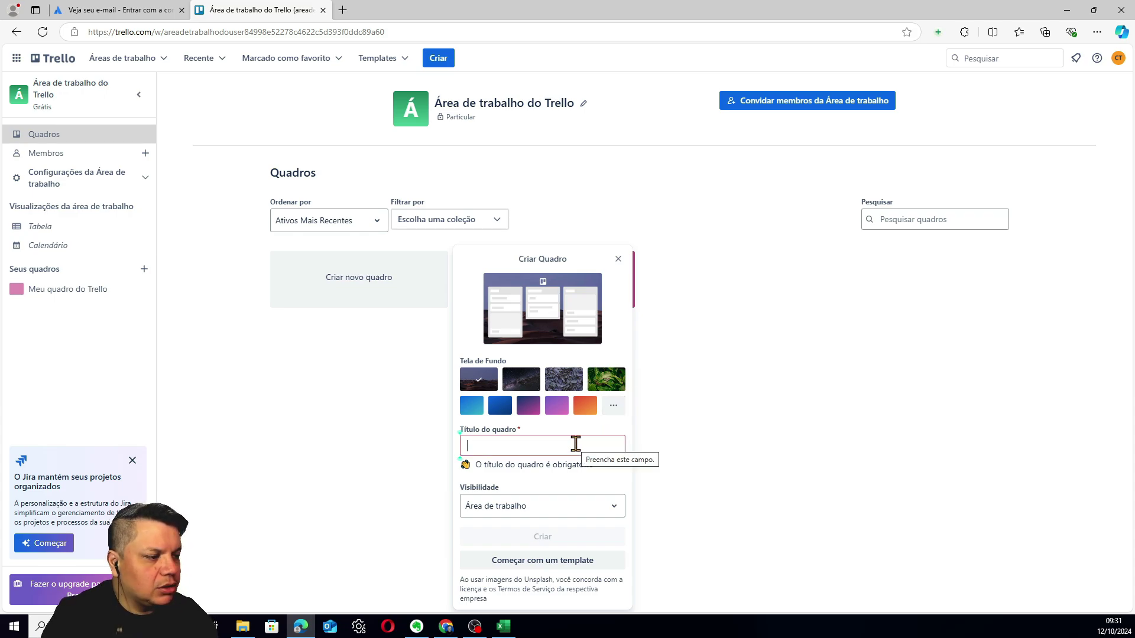
pyautogui.click(575, 443)
pyautogui.write('Tr')
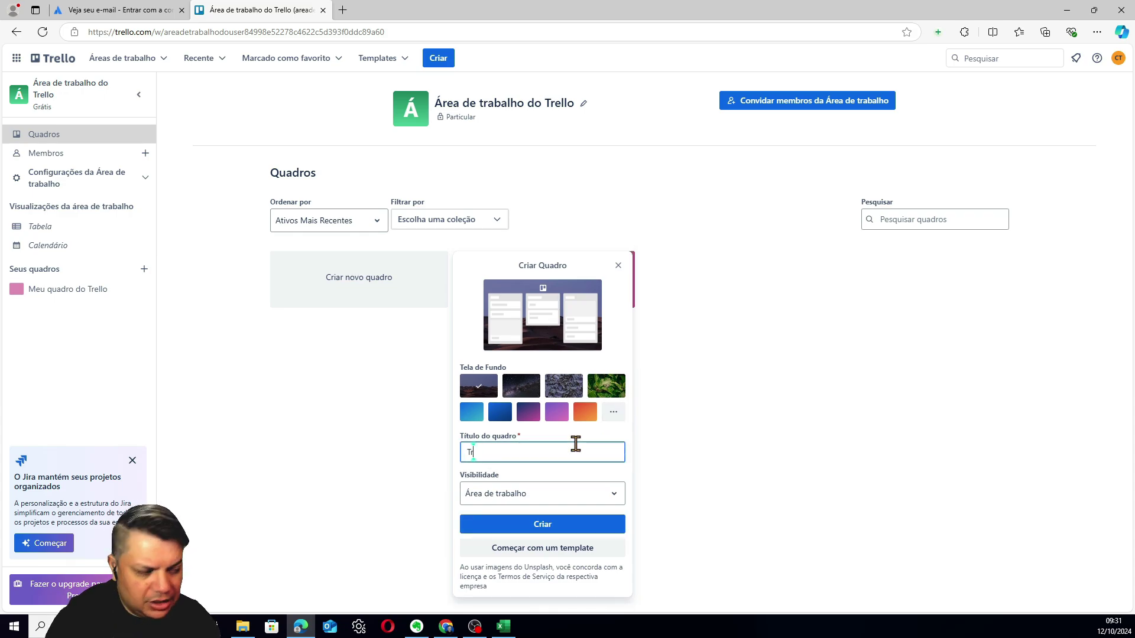
pyautogui.write('ein')
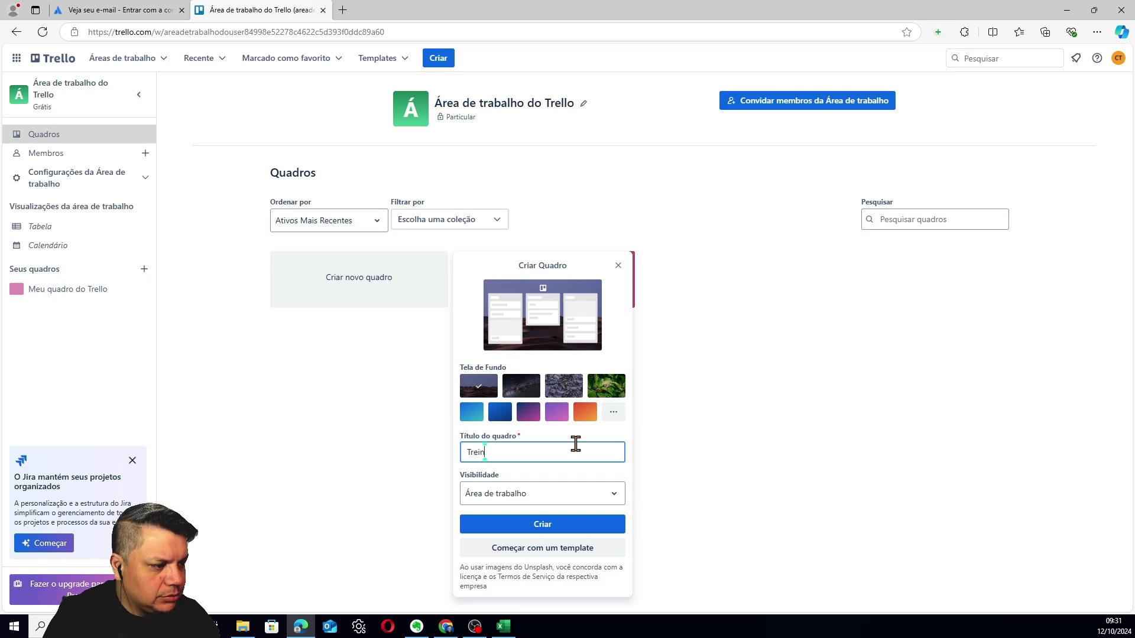
pyautogui.write('amento Trello')
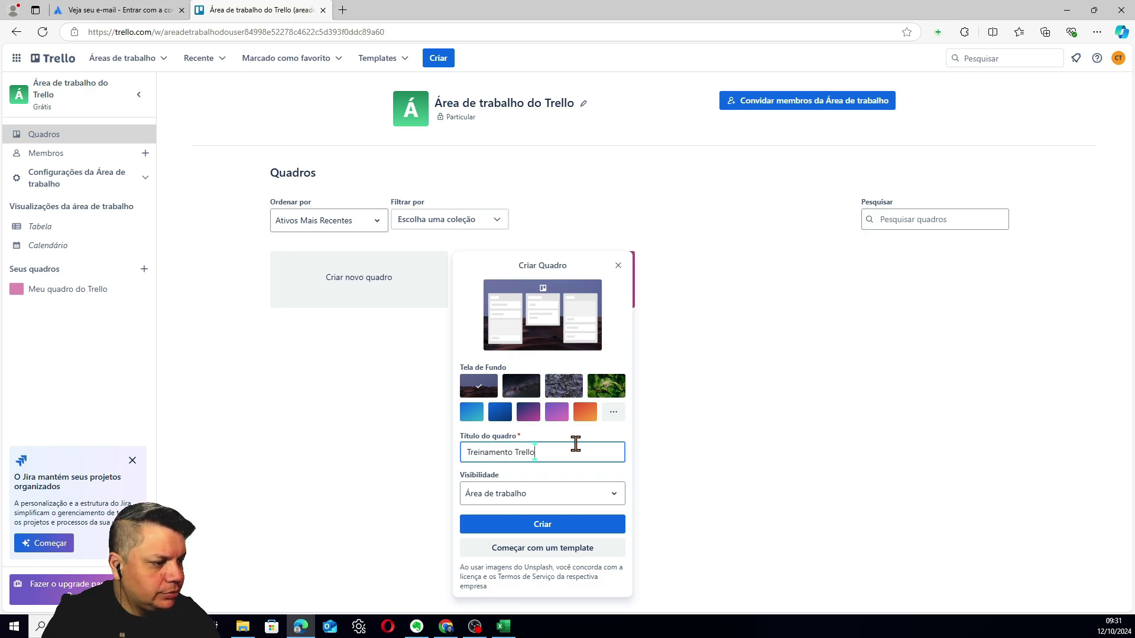
# Step: Give the new board the dark blue gradient background and create it with "Área de trabalho" visibility
pyautogui.click(608, 502)
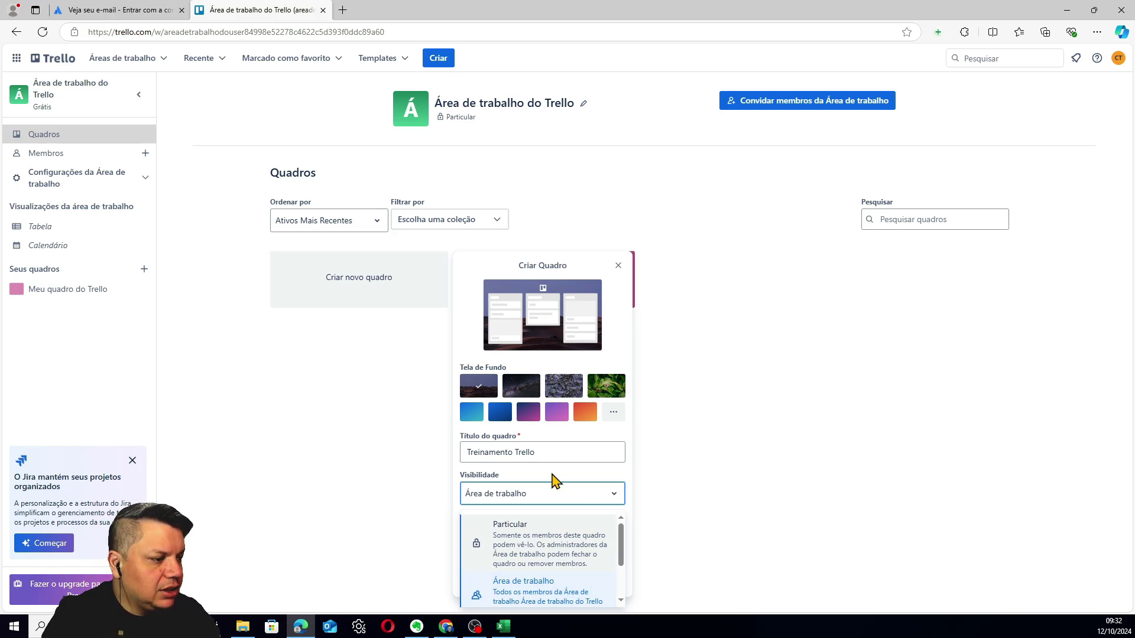
pyautogui.click(714, 506)
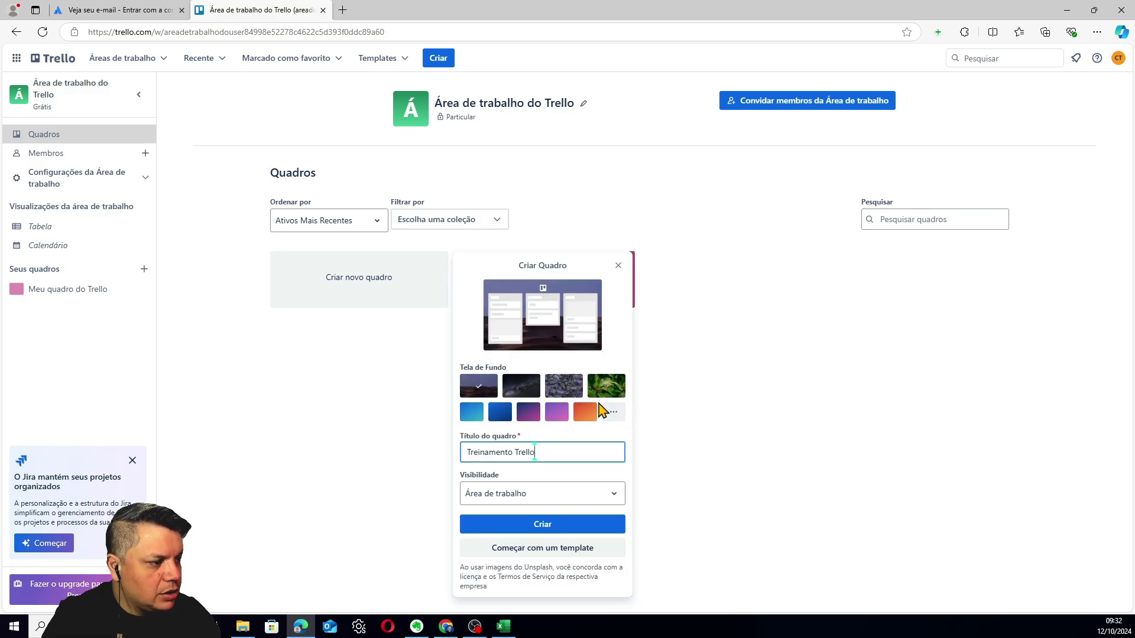
pyautogui.click(499, 417)
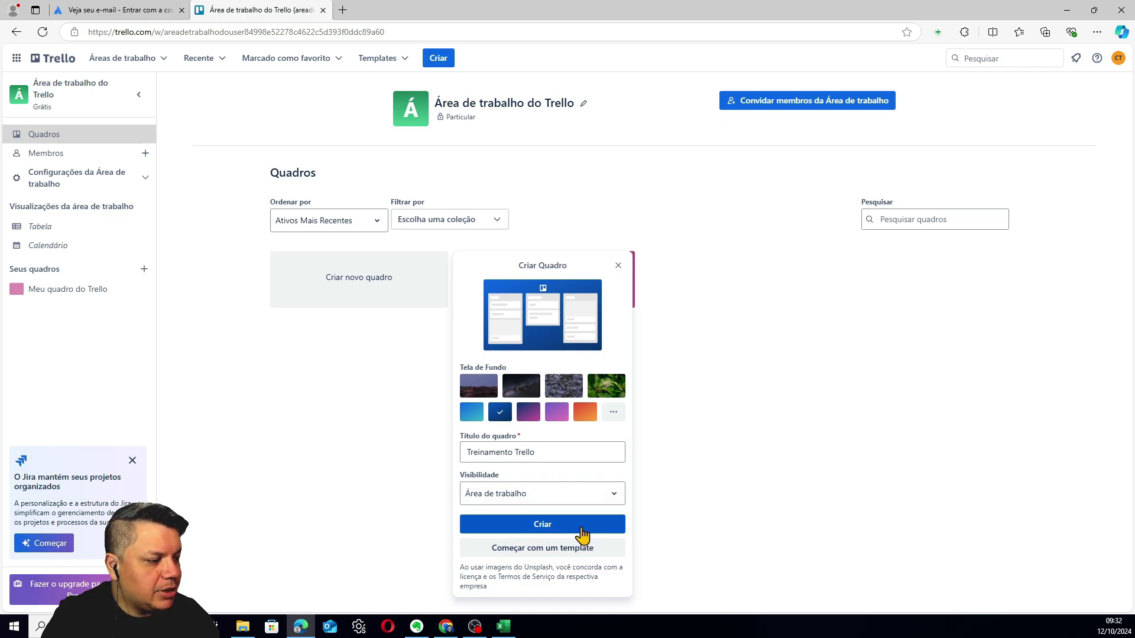
pyautogui.click(603, 528)
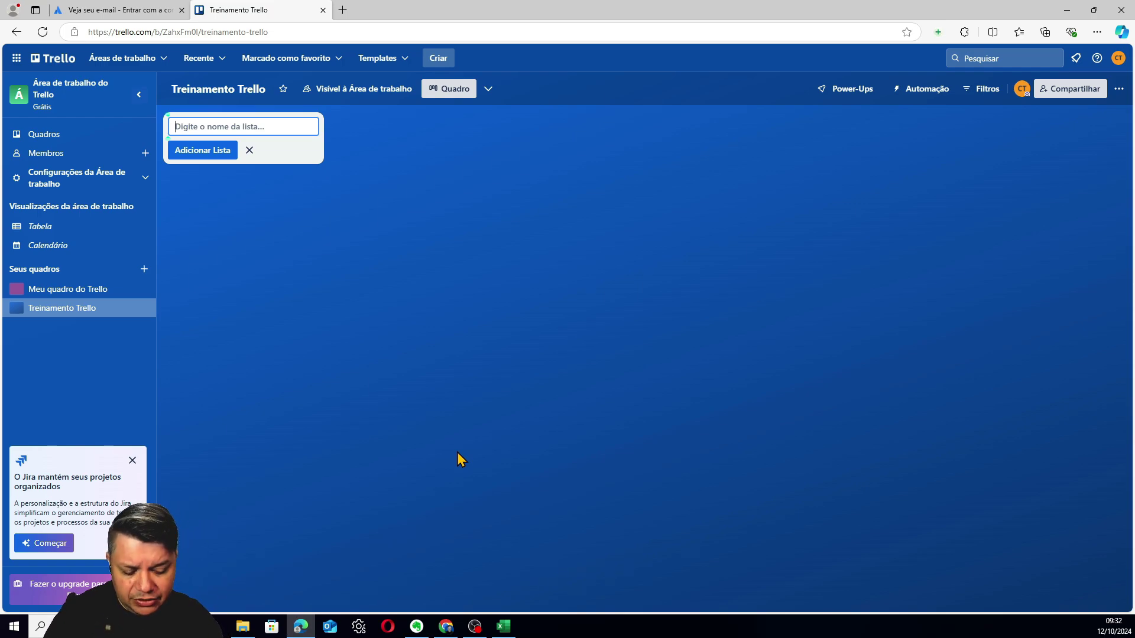
# Step: Add a first list named "a fazer" to the Treinamento Trello board
pyautogui.write('a faz')
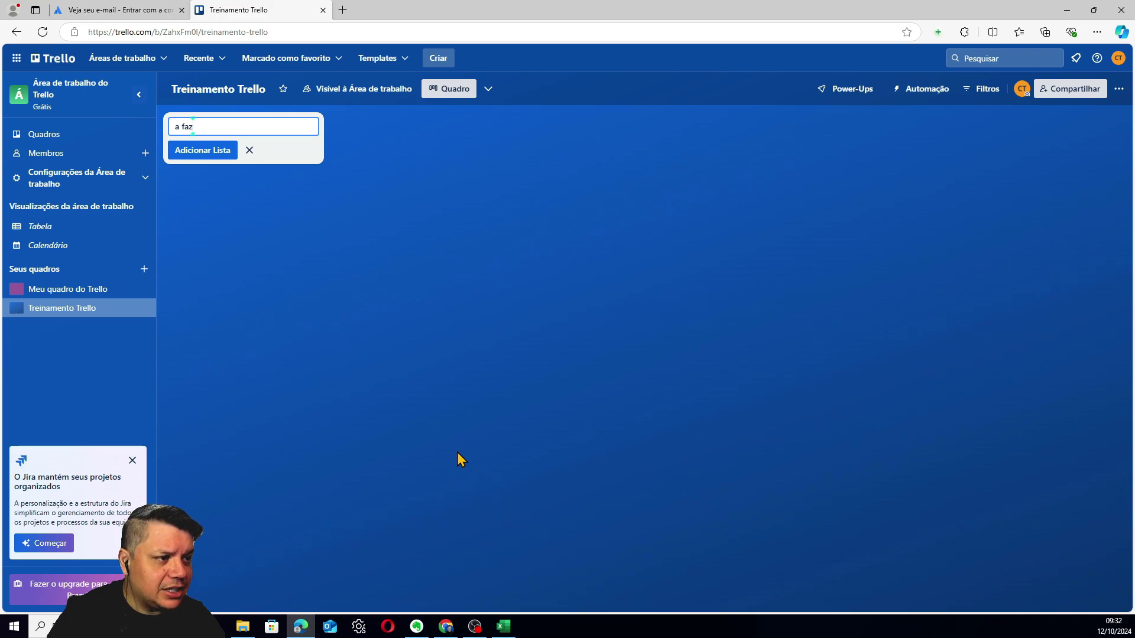
pyautogui.write('er')
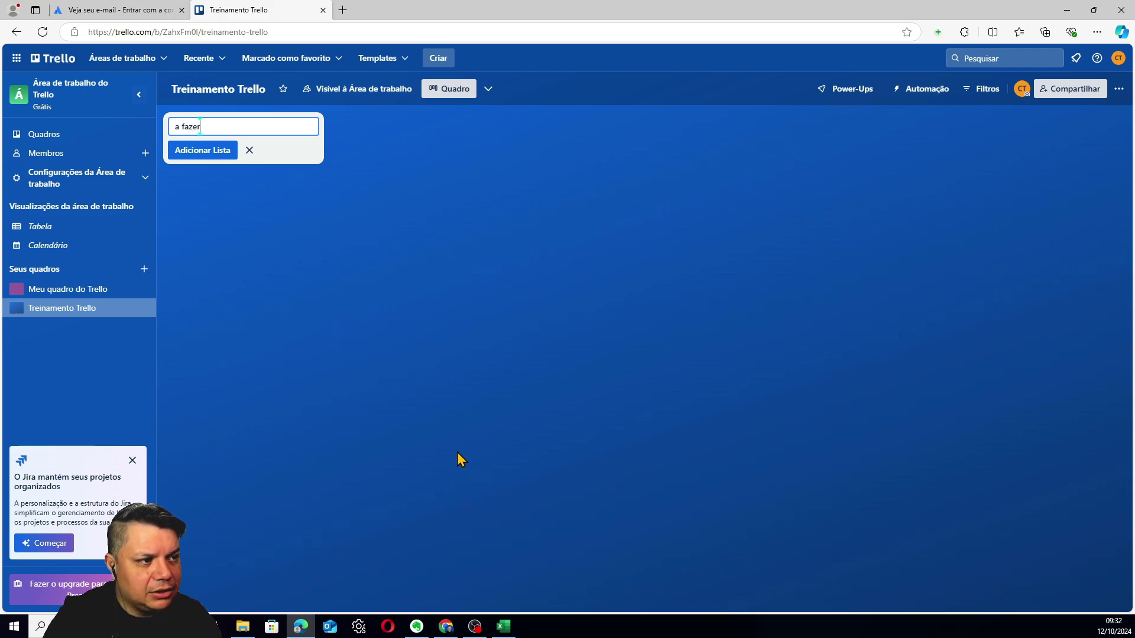
pyautogui.press('Return')
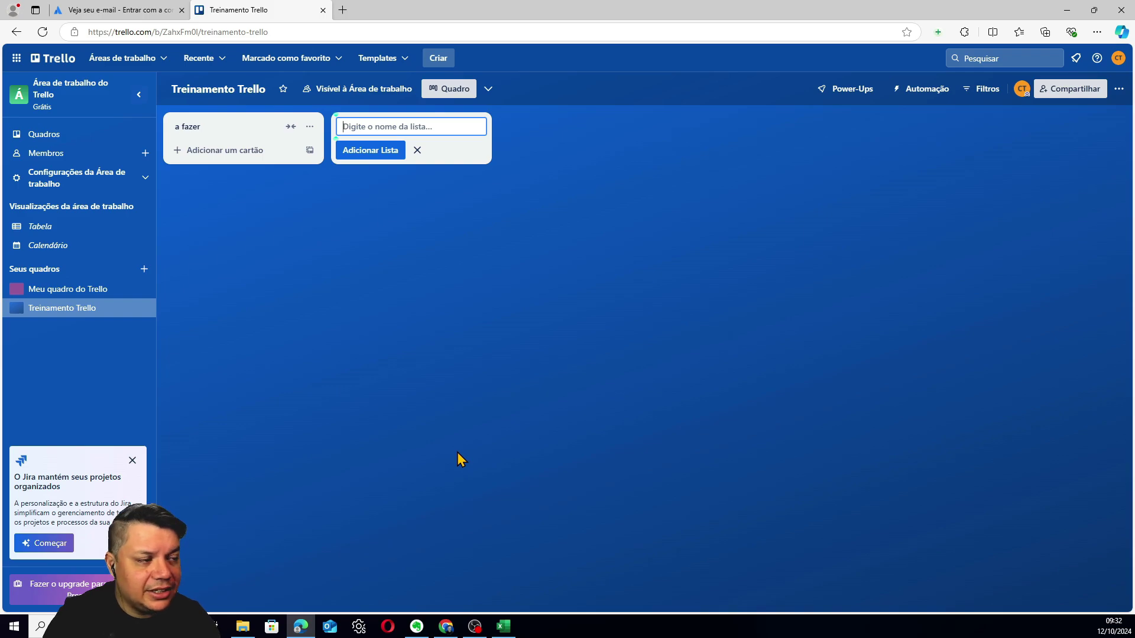
pyautogui.press('Escape')
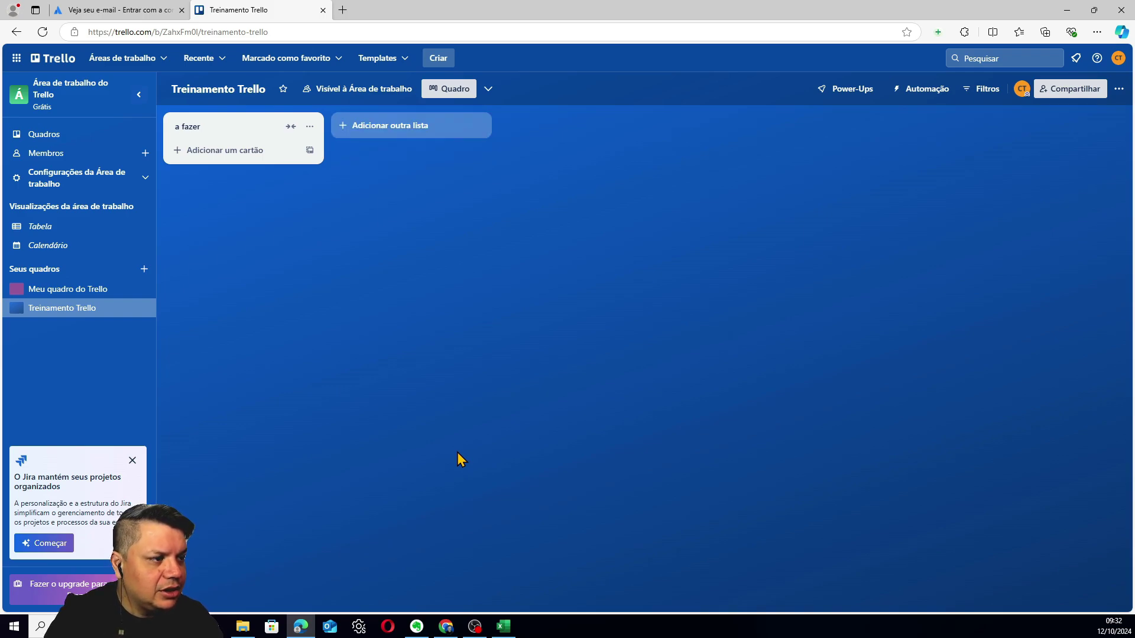
# Step: Add a second list named "em andamento" to the board
pyautogui.click(406, 137)
pyautogui.write('e')
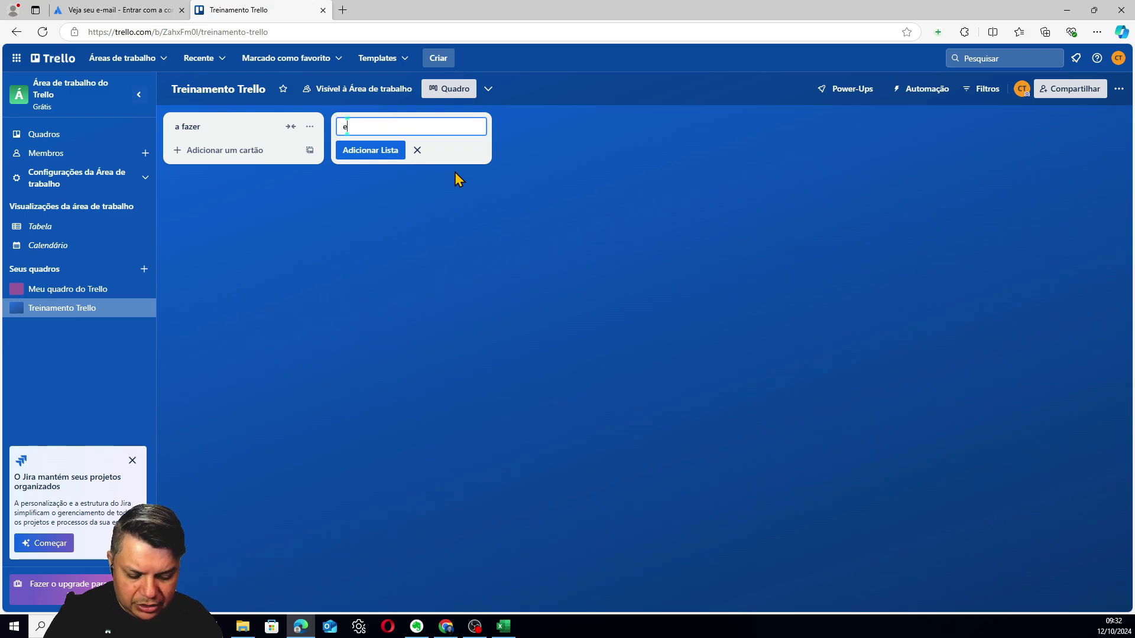
pyautogui.write('m andamento')
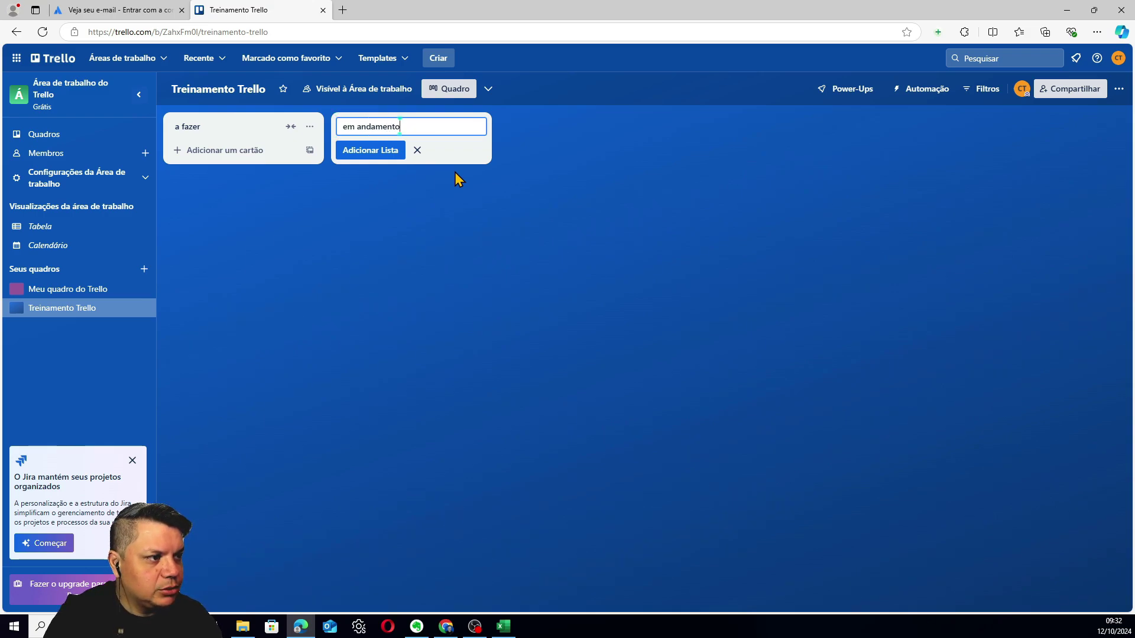
pyautogui.press('Return')
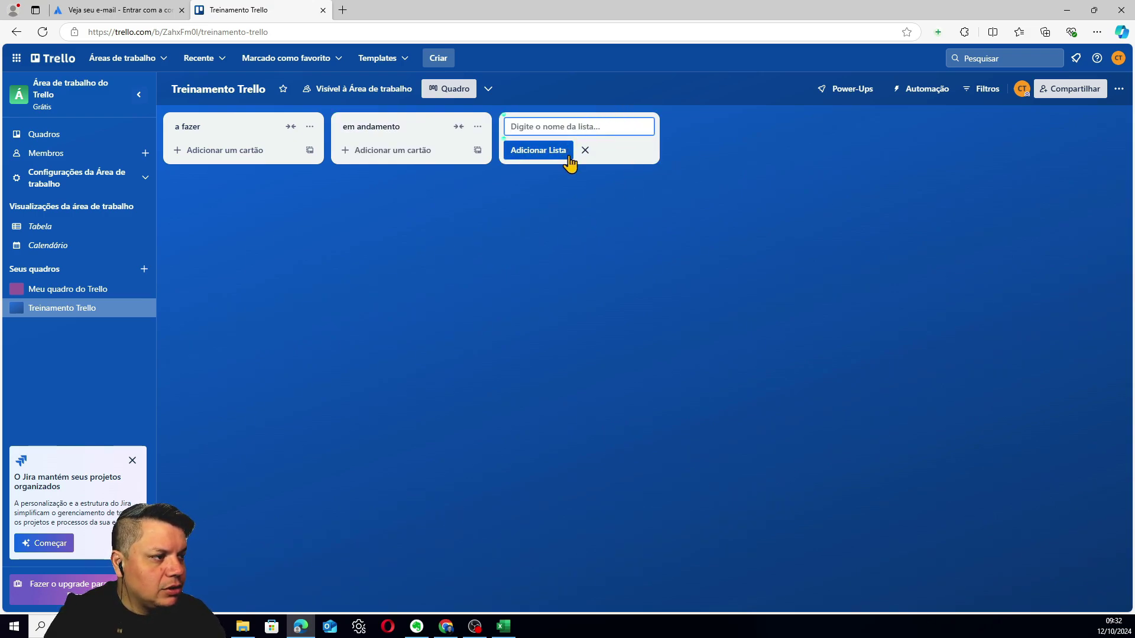
# Step: Add a third list to the board and name it "Concluido"
pyautogui.write('Concluod')
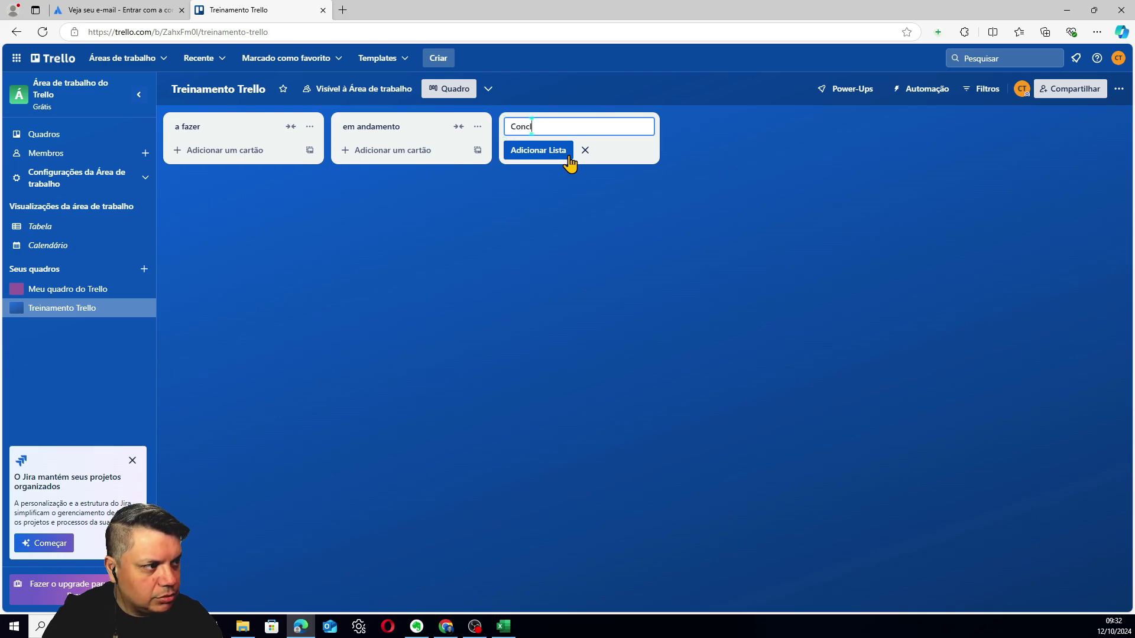
pyautogui.press('Return')
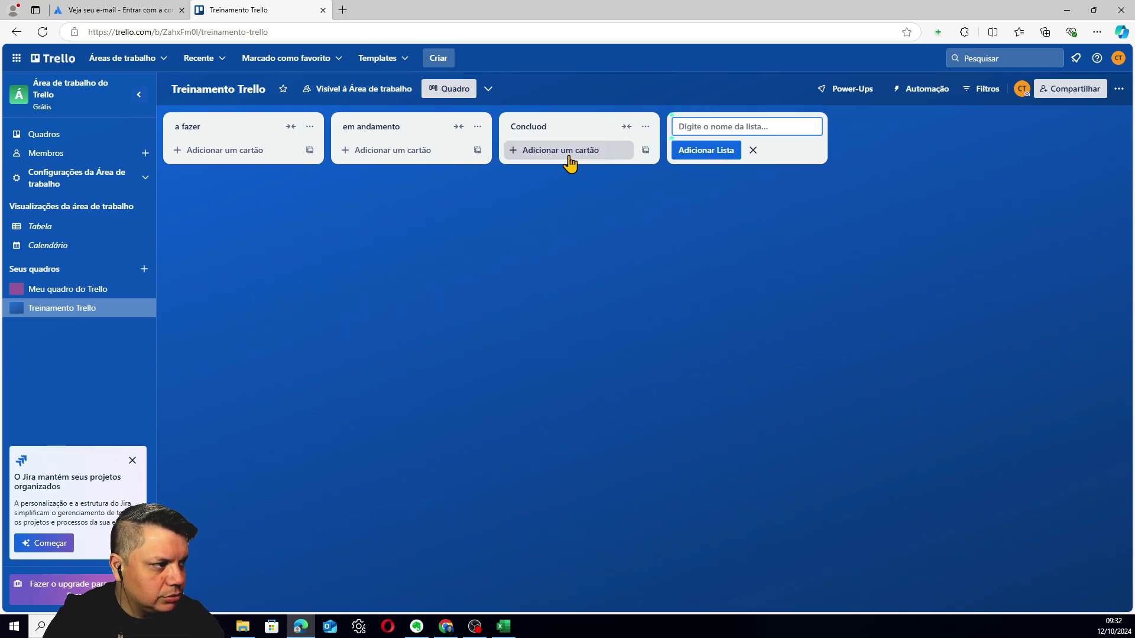
pyautogui.click(594, 127)
pyautogui.write('COncluod')
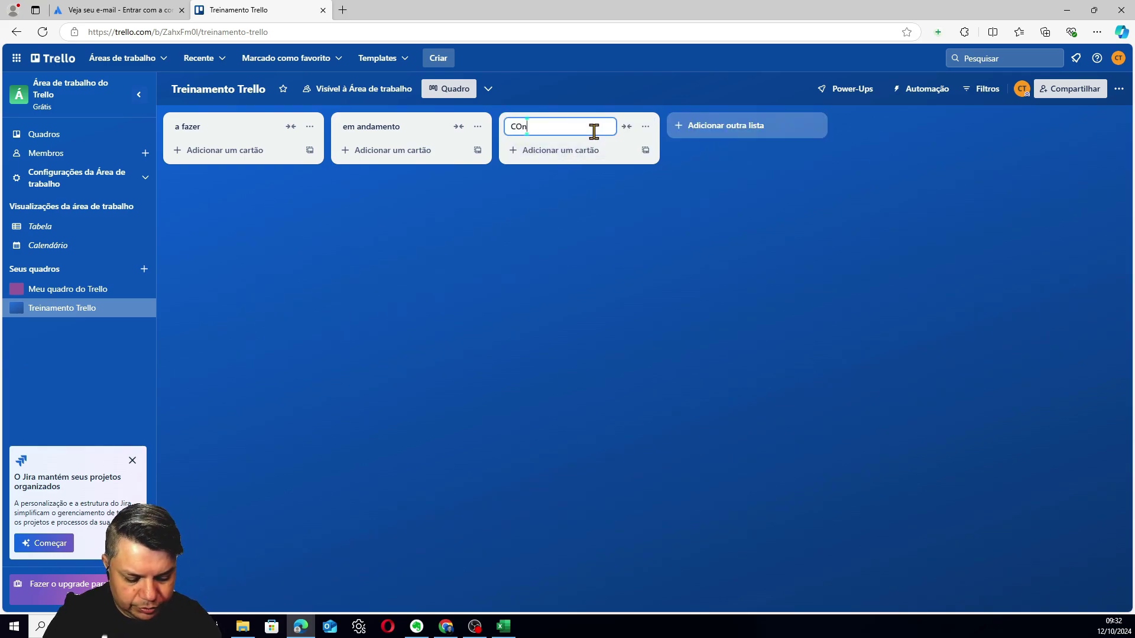
pyautogui.press('BackSpace')
pyautogui.press('BackSpace')
pyautogui.press('BackSpace')
pyautogui.press('BackSpace')
pyautogui.press('BackSpace')
pyautogui.press('BackSpace')
pyautogui.press('BackSpace')
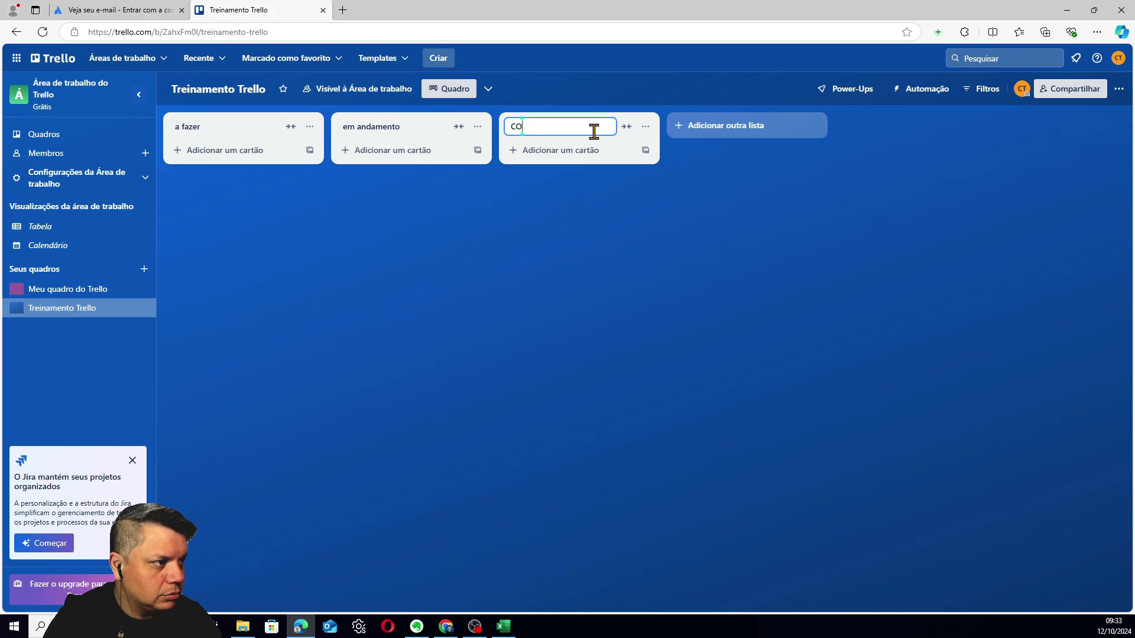
pyautogui.write('oncluido')
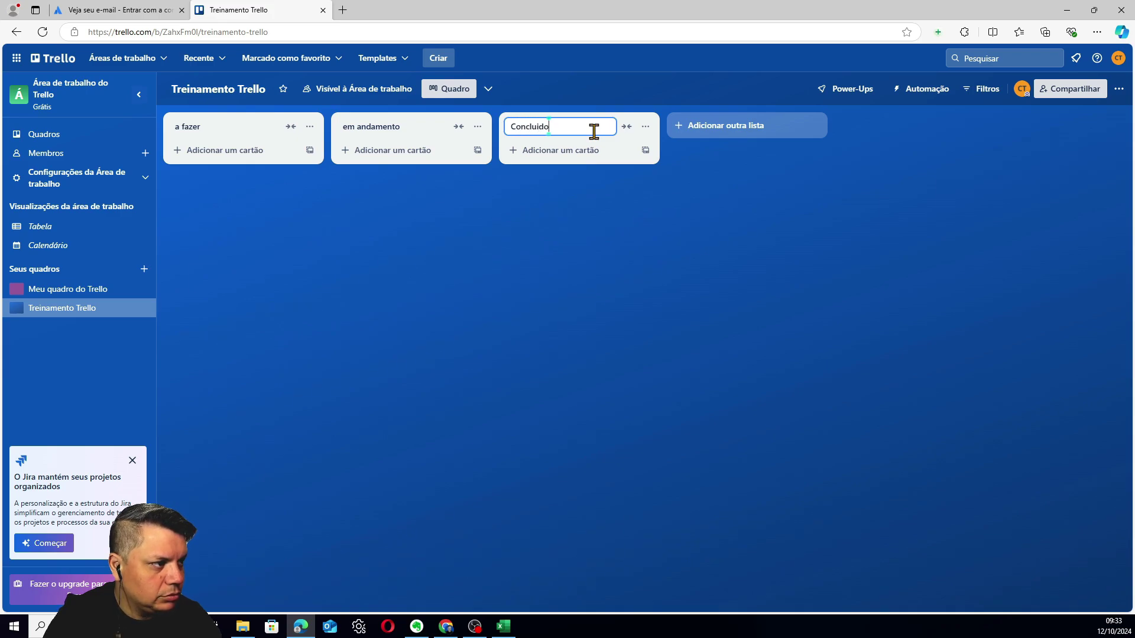
pyautogui.press('Return')
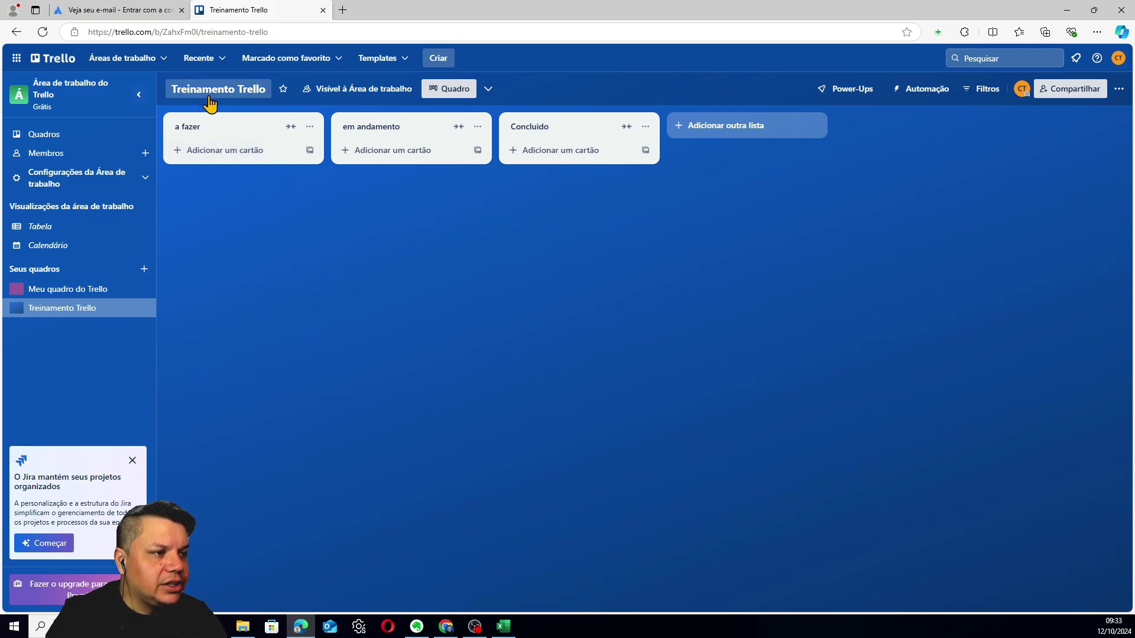
# Step: Add three cards named "Aula 1", "Aula 2" and "Aula 3" to the "a fazer" list
pyautogui.click(245, 164)
pyautogui.write('A')
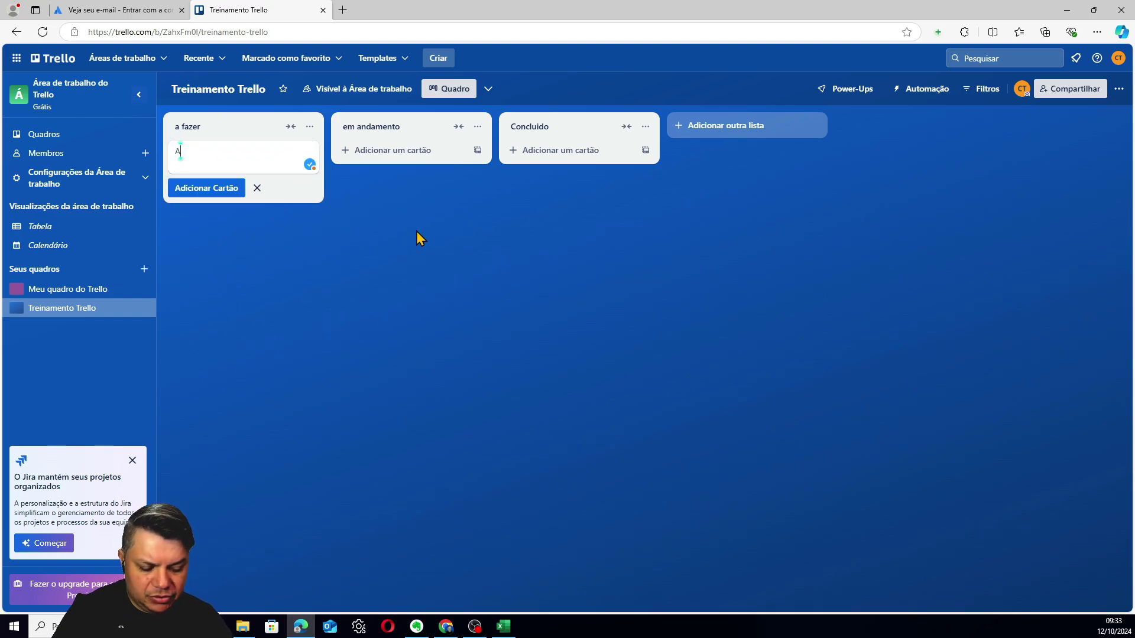
pyautogui.write('ula 1')
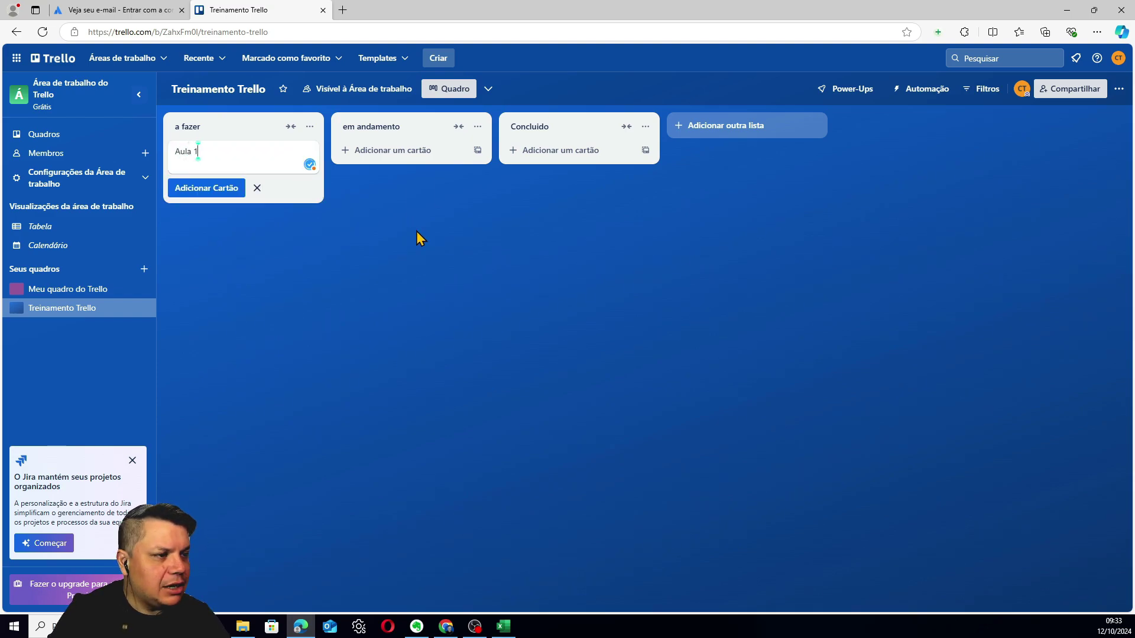
pyautogui.press('Return')
pyautogui.write('Aula 2')
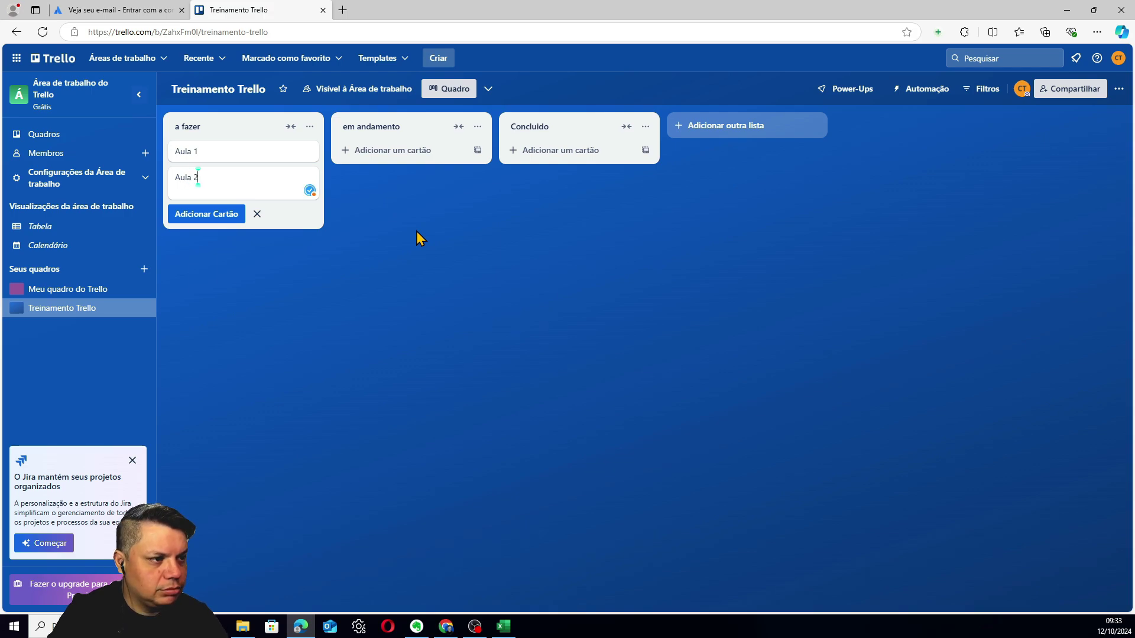
pyautogui.press('Return')
pyautogui.write('Aula 3')
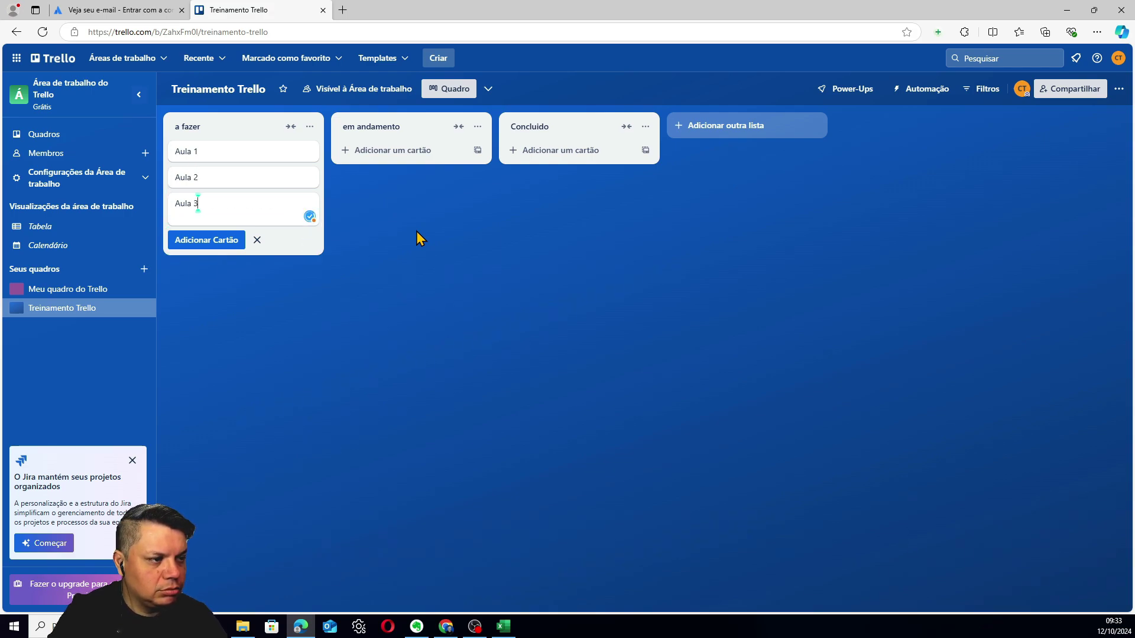
pyautogui.press('Return')
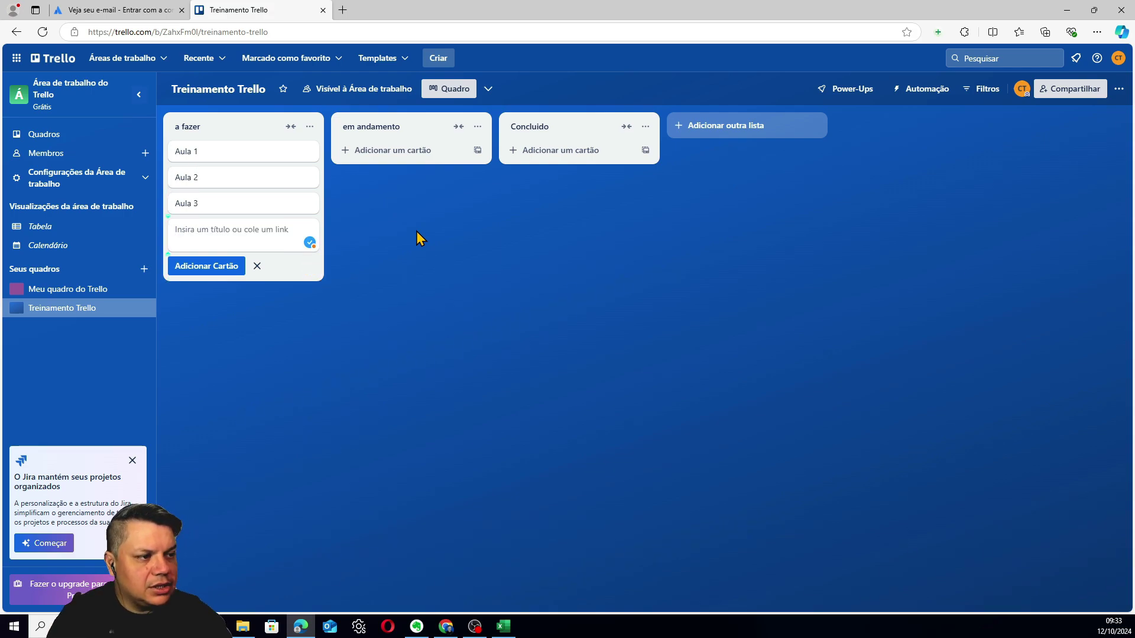
pyautogui.press('Escape')
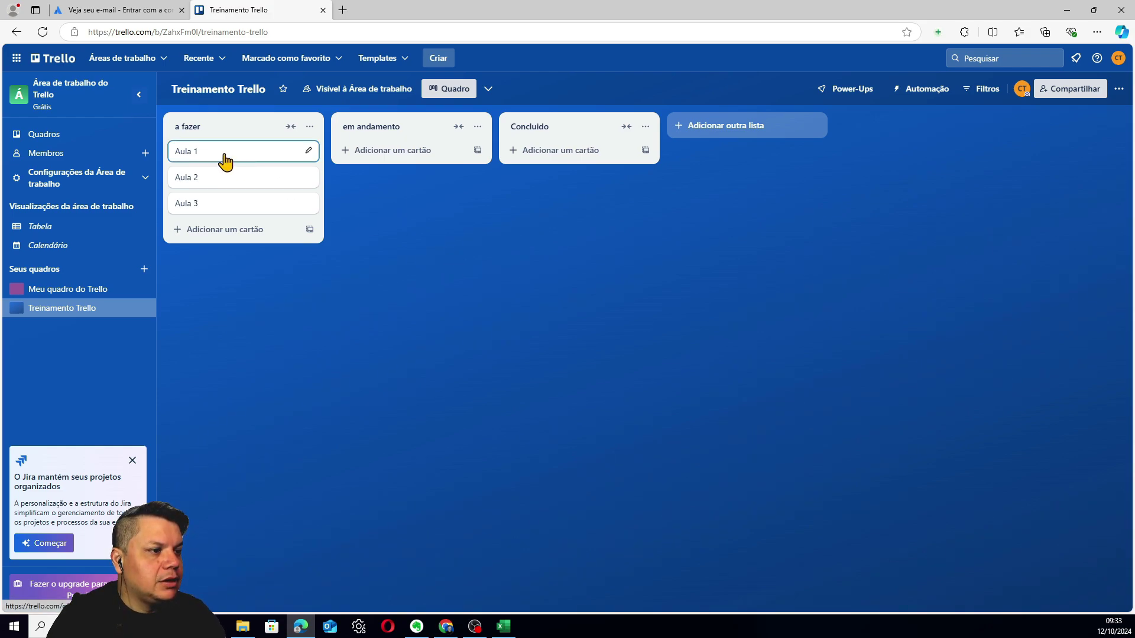
# Step: Move the "Aula 1" card to the "em andamento" list and return it to the start of "a fazer"
pyautogui.moveTo(263, 160); pyautogui.dragTo(418, 241)
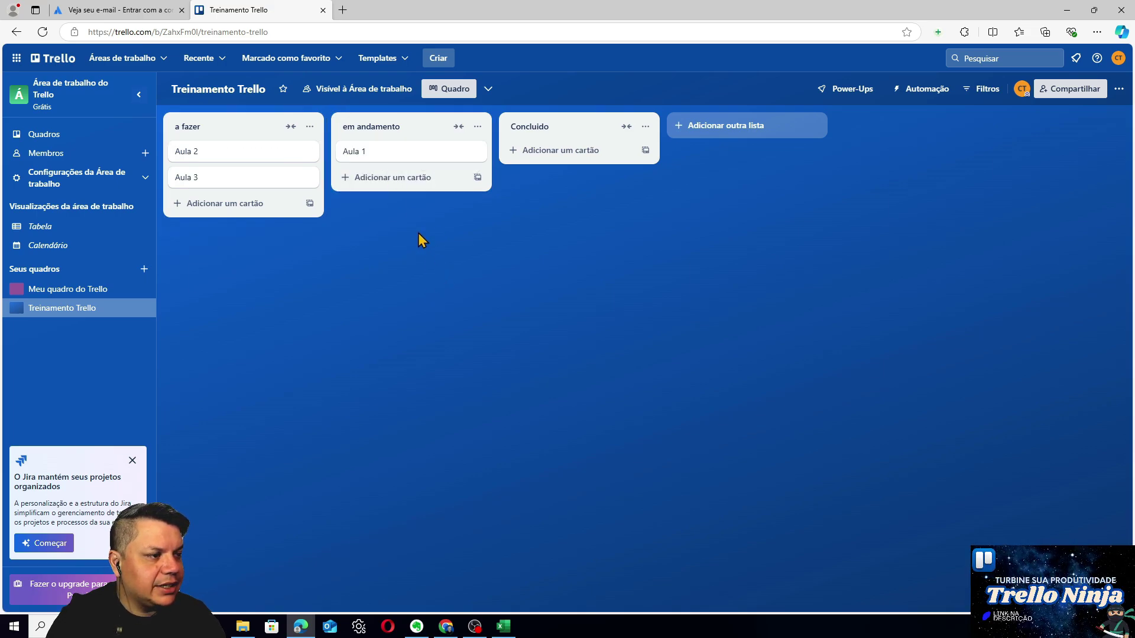
pyautogui.moveTo(388, 160); pyautogui.dragTo(266, 158)
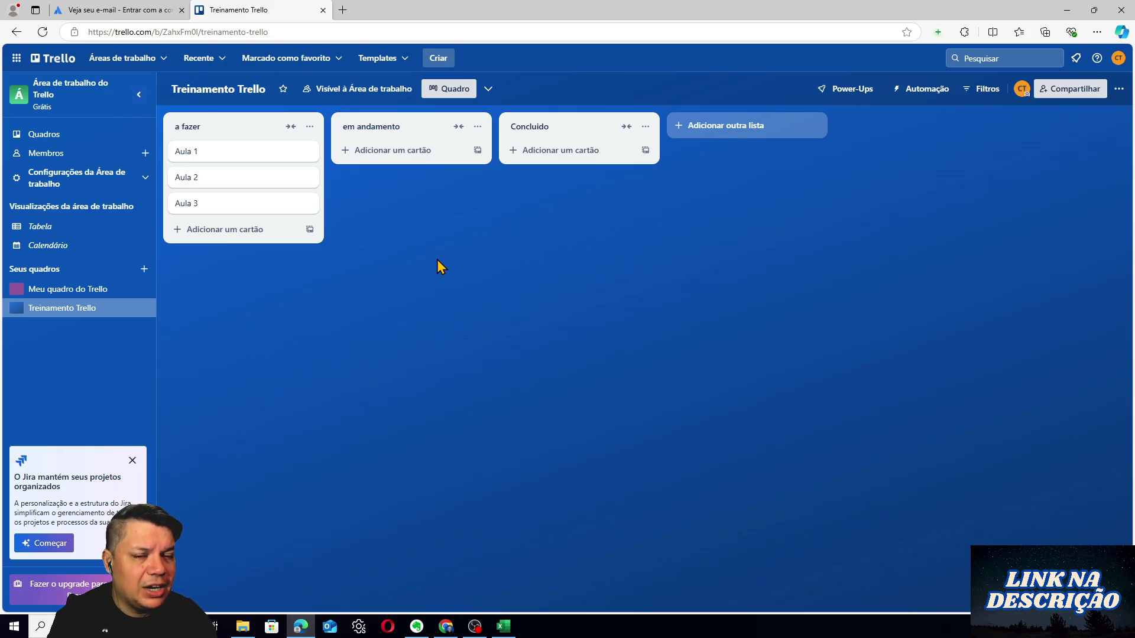
# Step: Open the "Aula 1" card and look at its description and comment editors
pyautogui.click(244, 152)
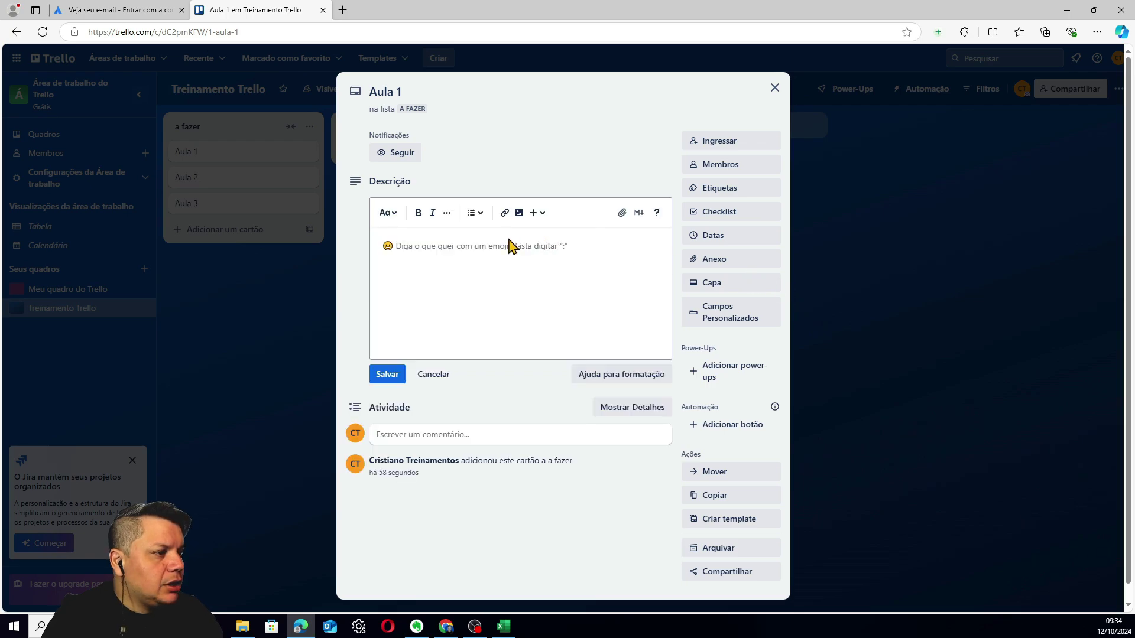
pyautogui.click(485, 248)
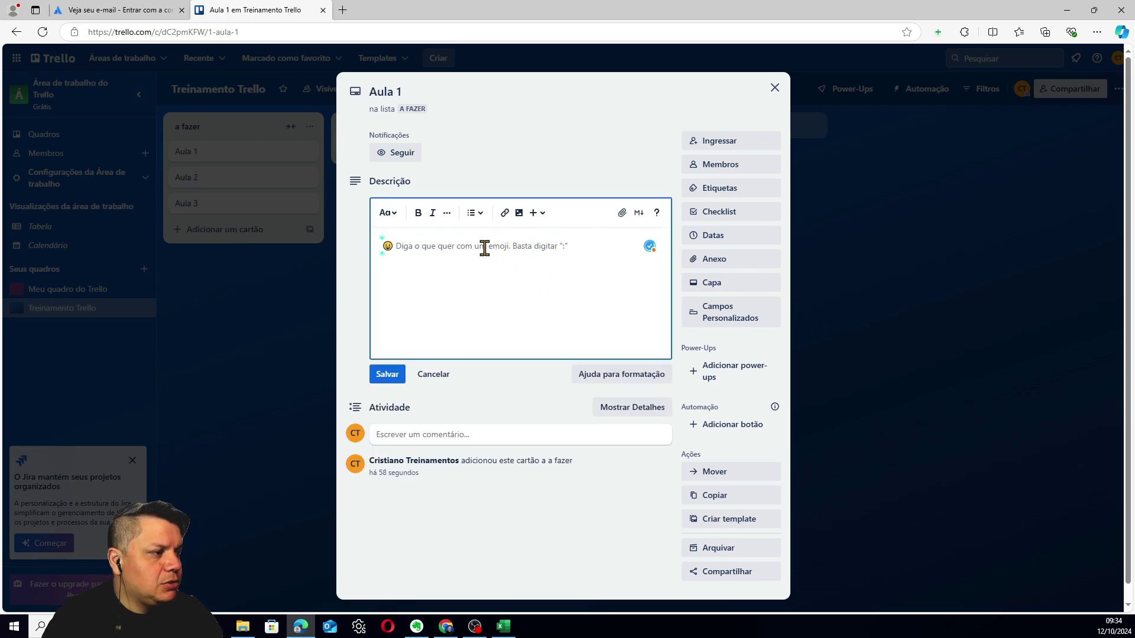
pyautogui.click(467, 438)
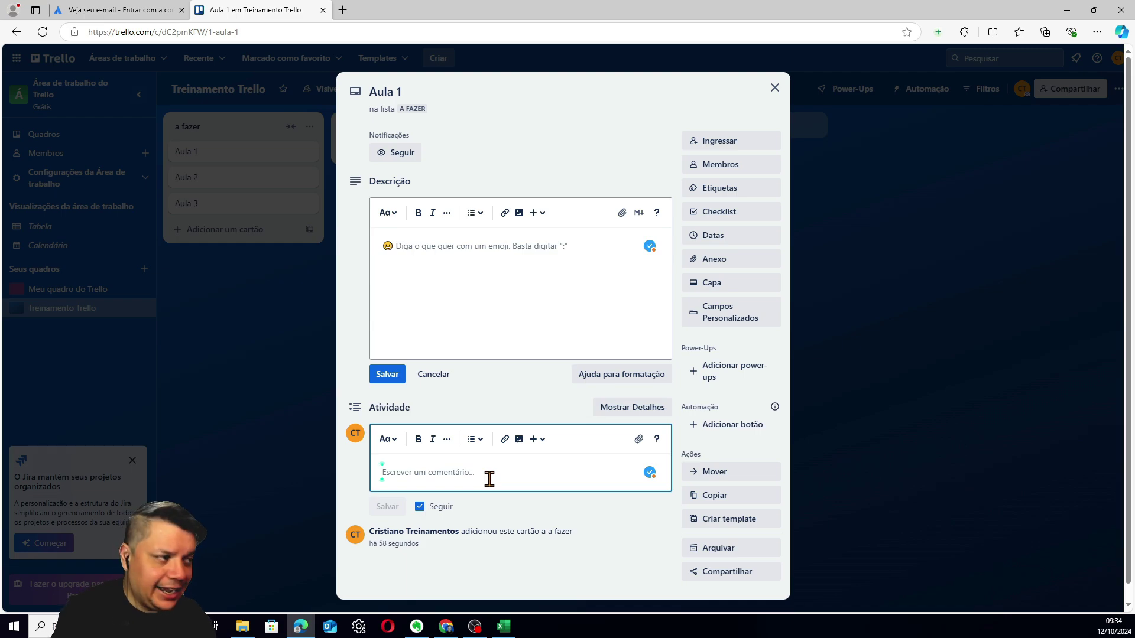
# Step: Join the "Aula 1" card as a member and leave it again
pyautogui.click(737, 144)
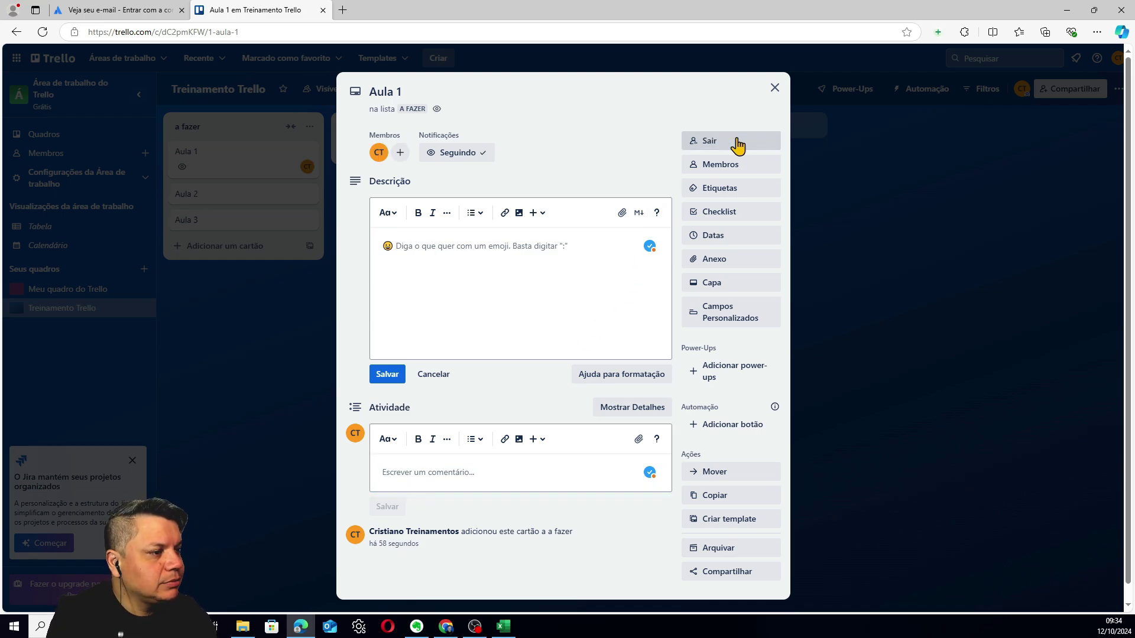
pyautogui.click(737, 144)
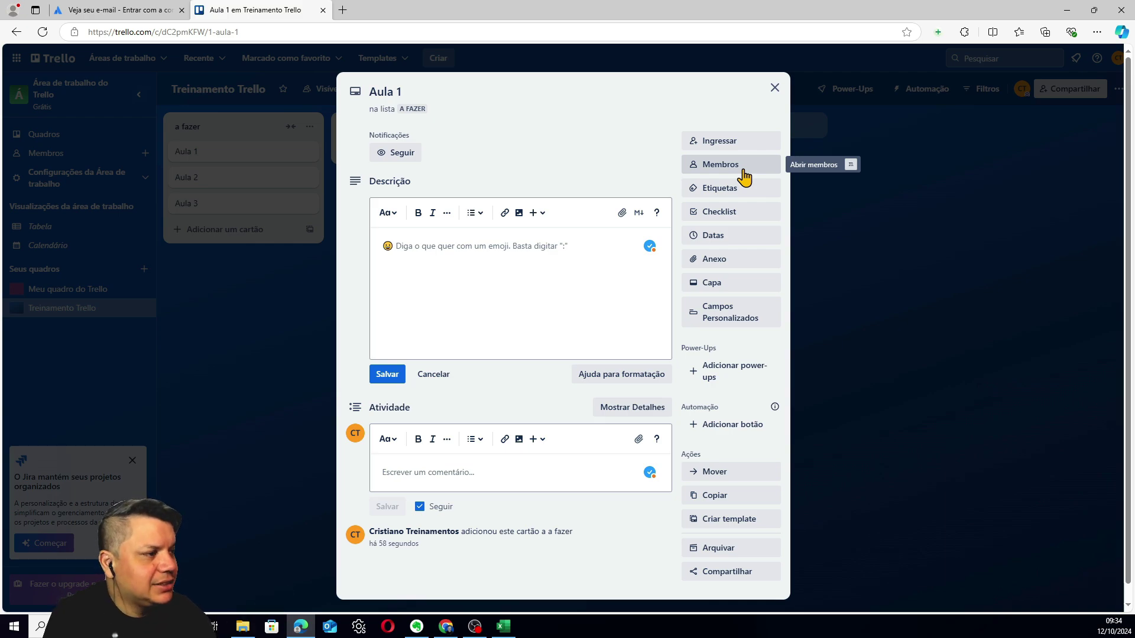
# Step: Assign the red label to the "Aula 1" card, titled "Pendência" and recoloured to the darker red
pyautogui.click(743, 188)
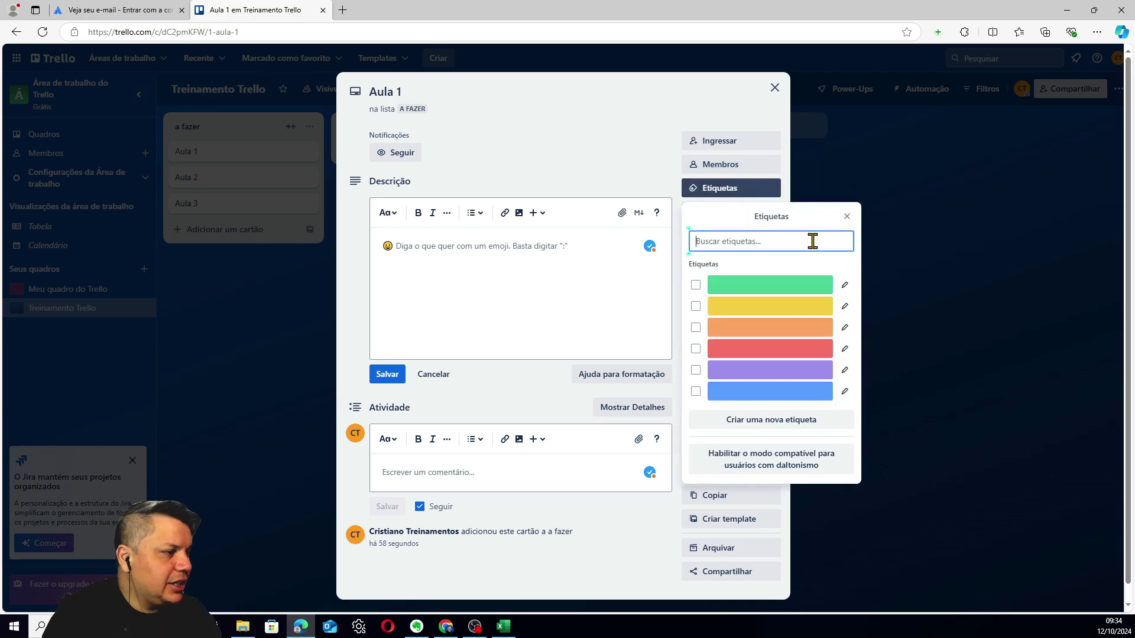
pyautogui.click(698, 351)
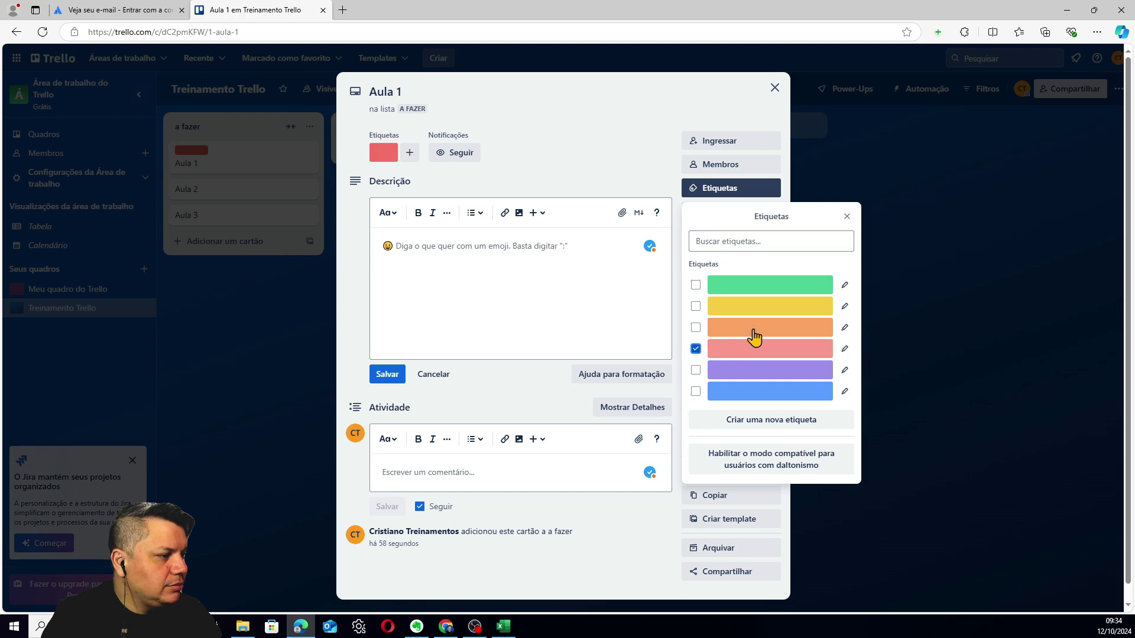
pyautogui.click(845, 348)
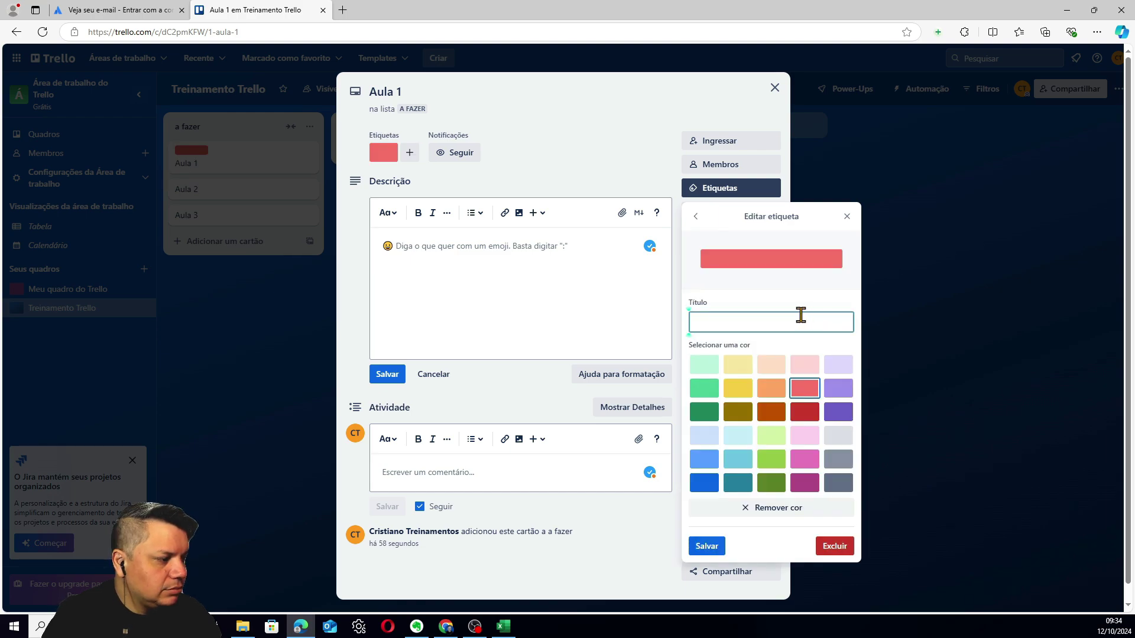
pyautogui.write('Pejn')
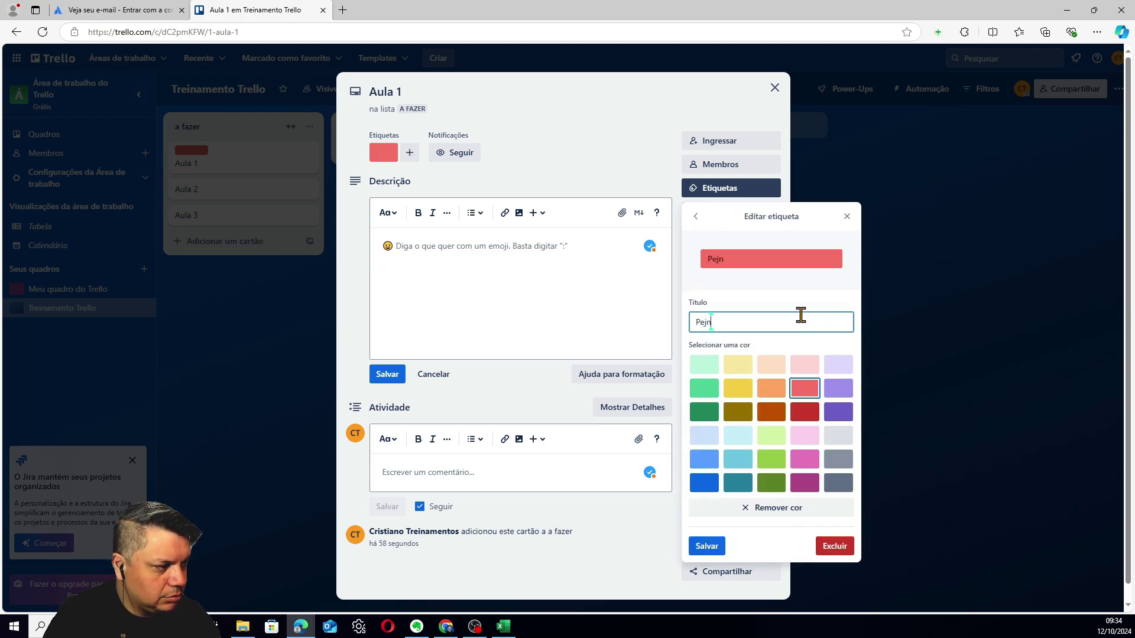
pyautogui.press('BackSpace')
pyautogui.press('BackSpace')
pyautogui.write('endência')
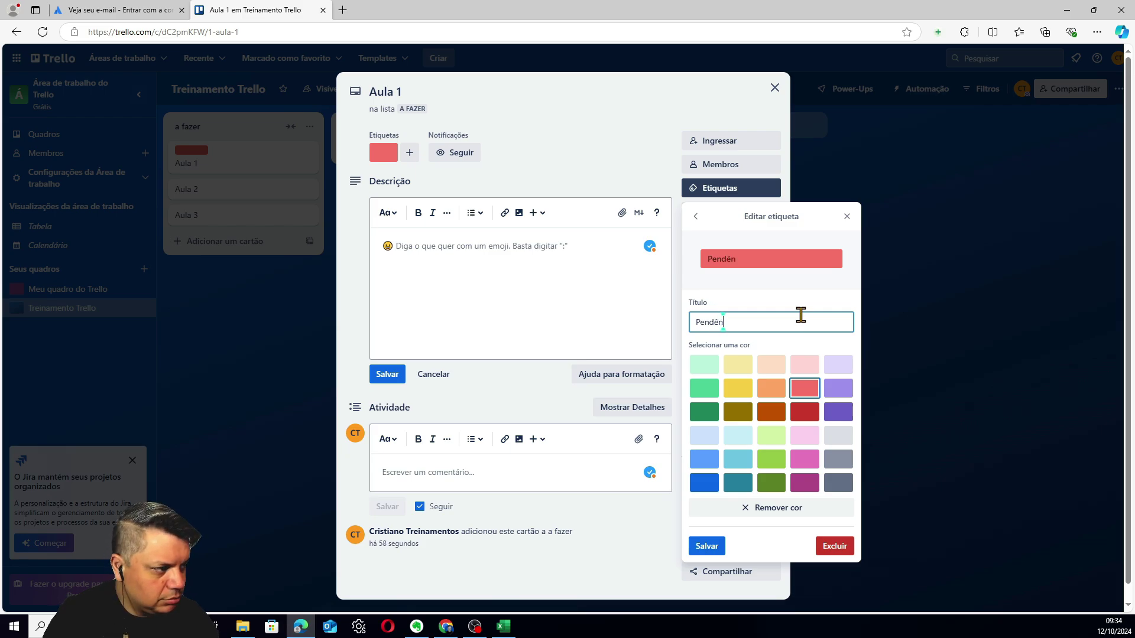
pyautogui.click(804, 412)
pyautogui.click(704, 546)
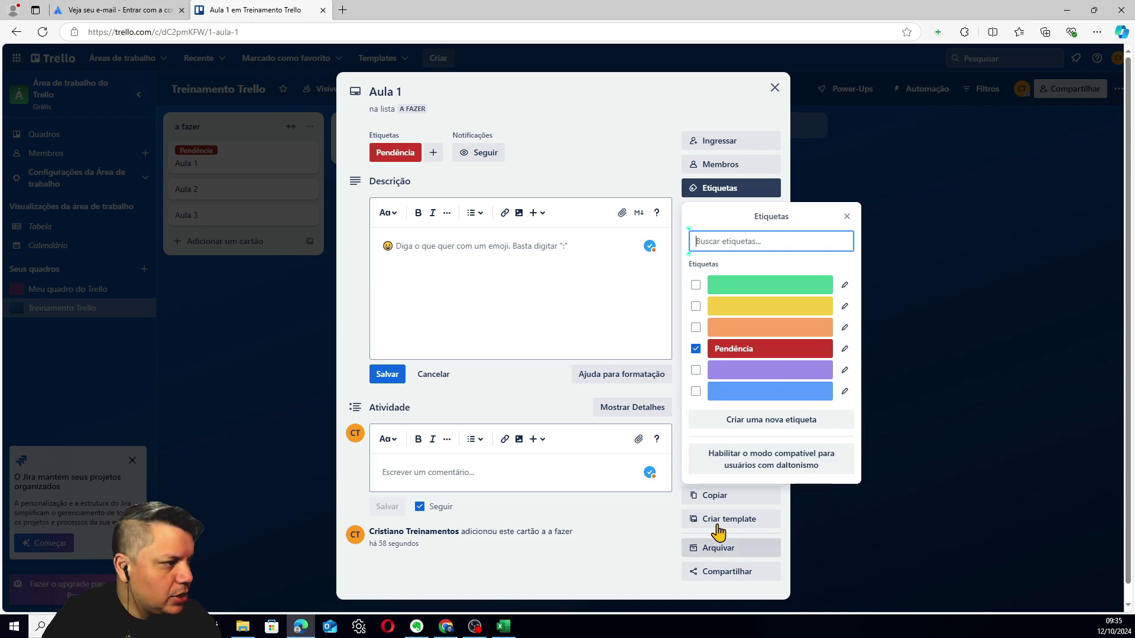
pyautogui.click(847, 217)
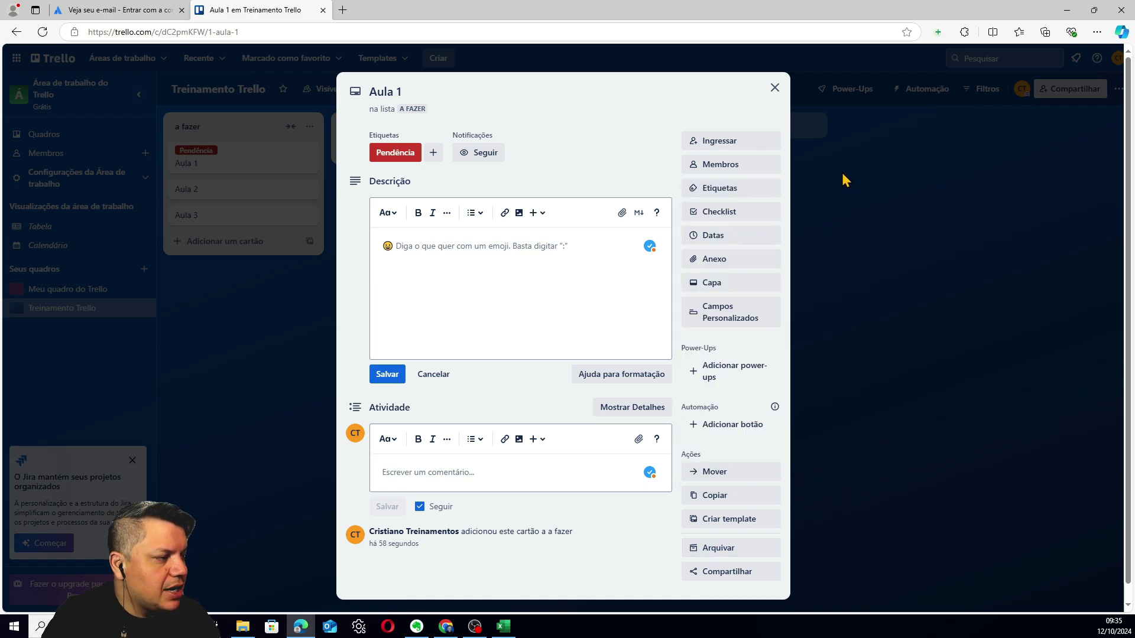
# Step: Add a checklist titled "Checklist" to the "Aula 1" card with the items "Tarefas1" and "Tarefa2"
pyautogui.click(748, 223)
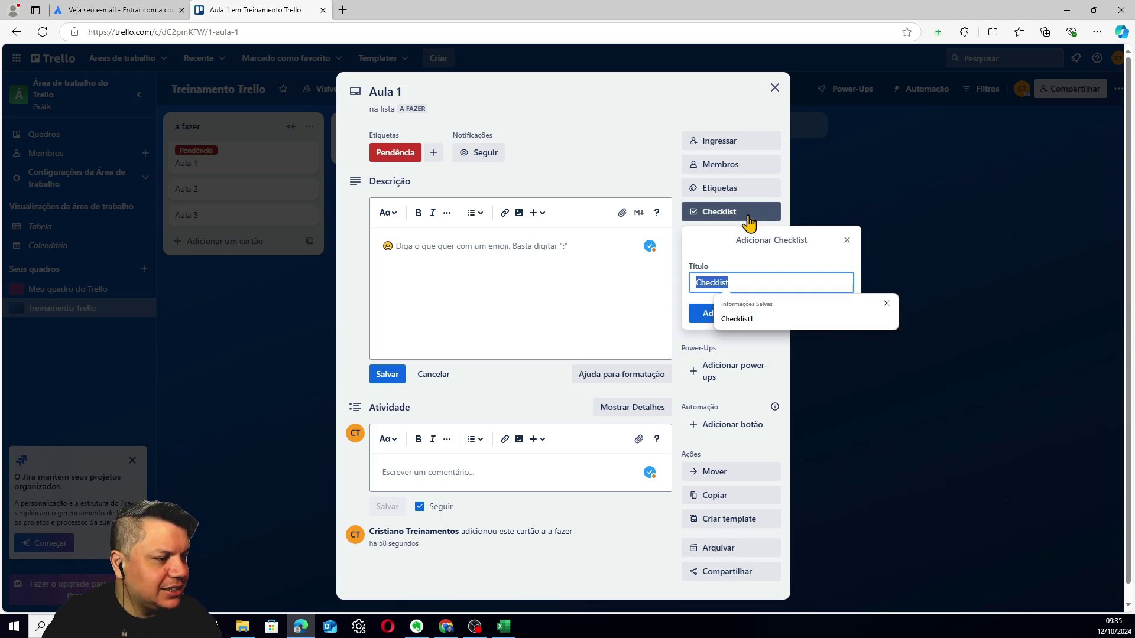
pyautogui.click(705, 315)
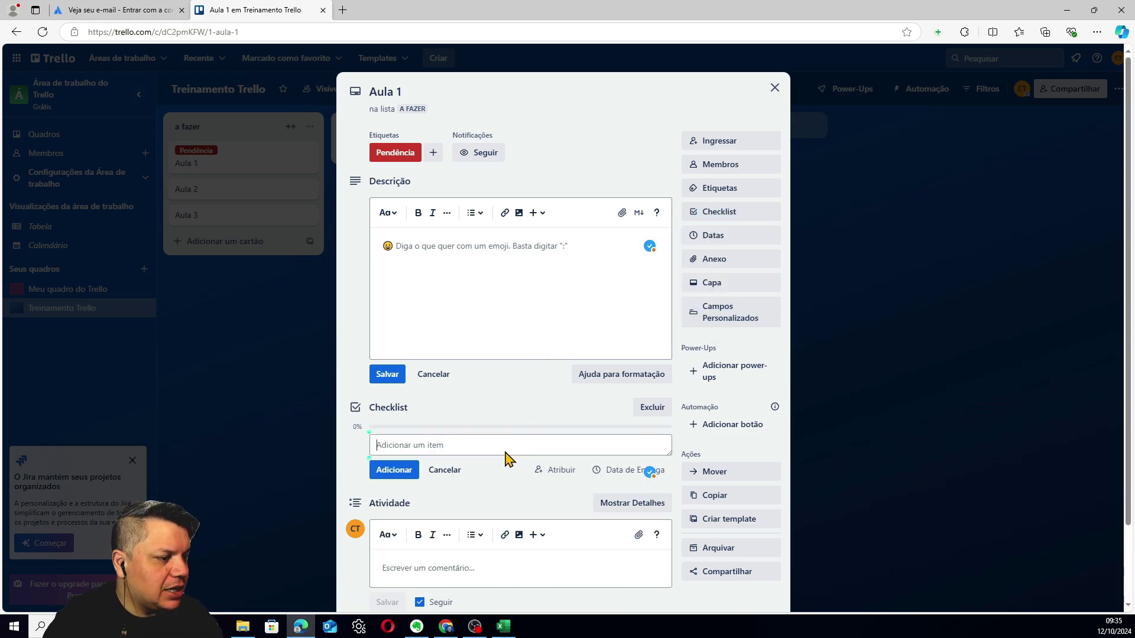
pyautogui.scroll(-1, 445, 455)
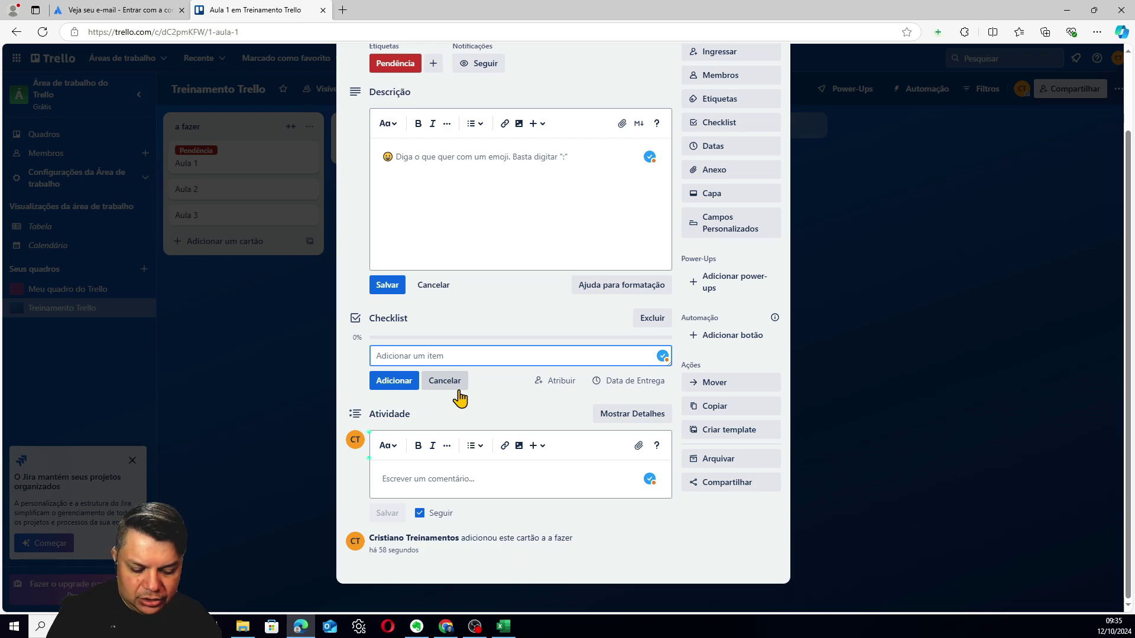
pyautogui.write('Tare')
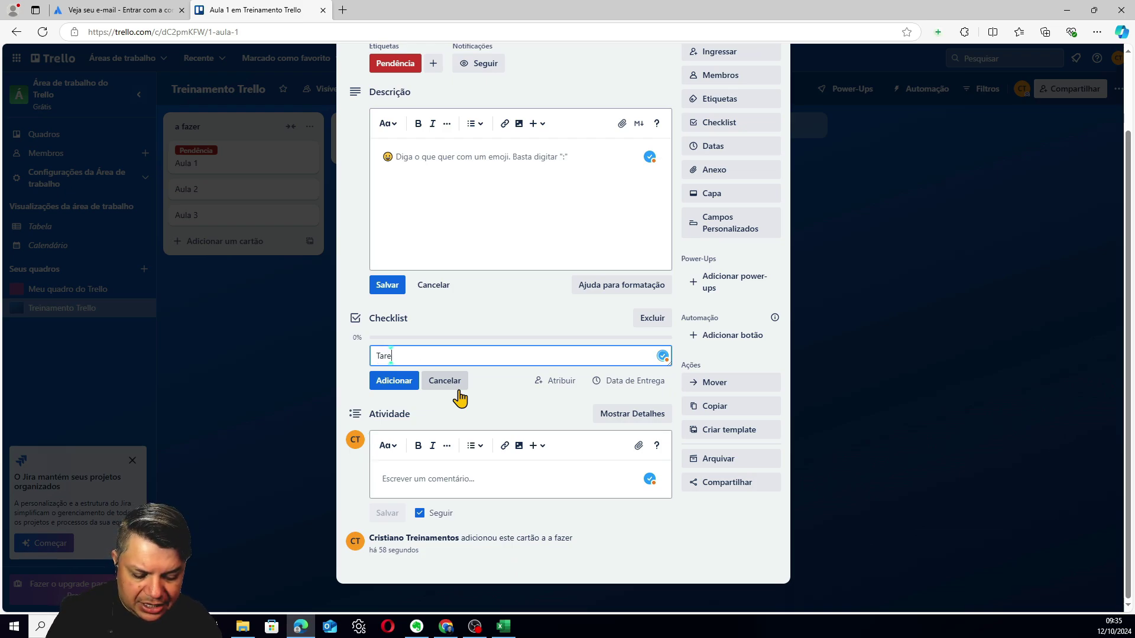
pyautogui.write('fas1')
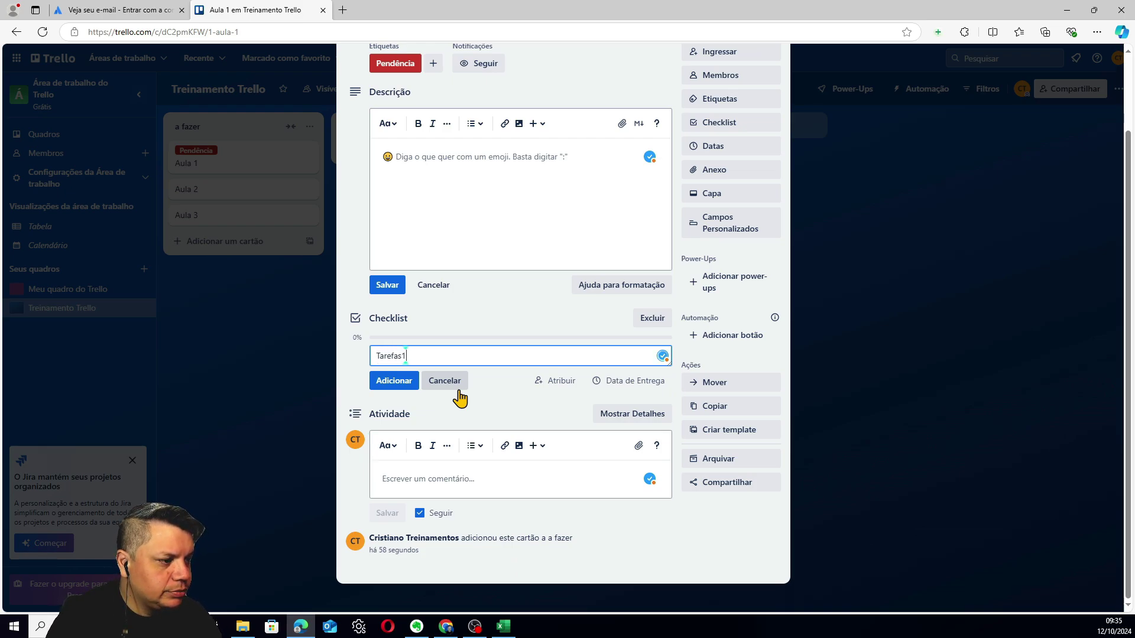
pyautogui.press('Return')
pyautogui.write('Tra')
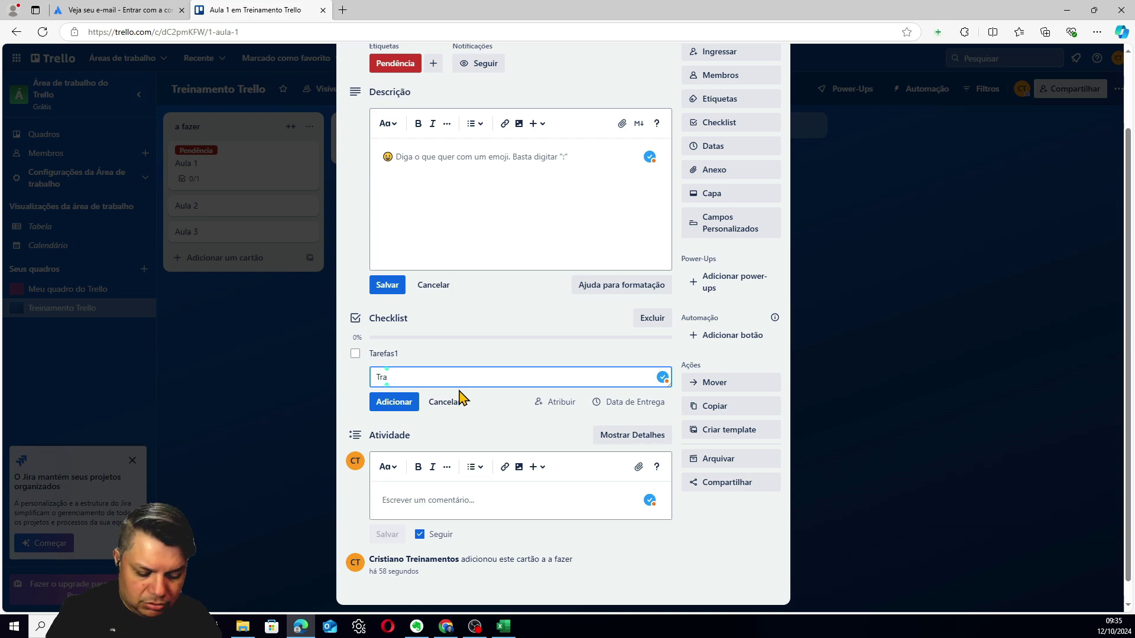
pyautogui.press('BackSpace')
pyautogui.press('BackSpace')
pyautogui.write('arefa')
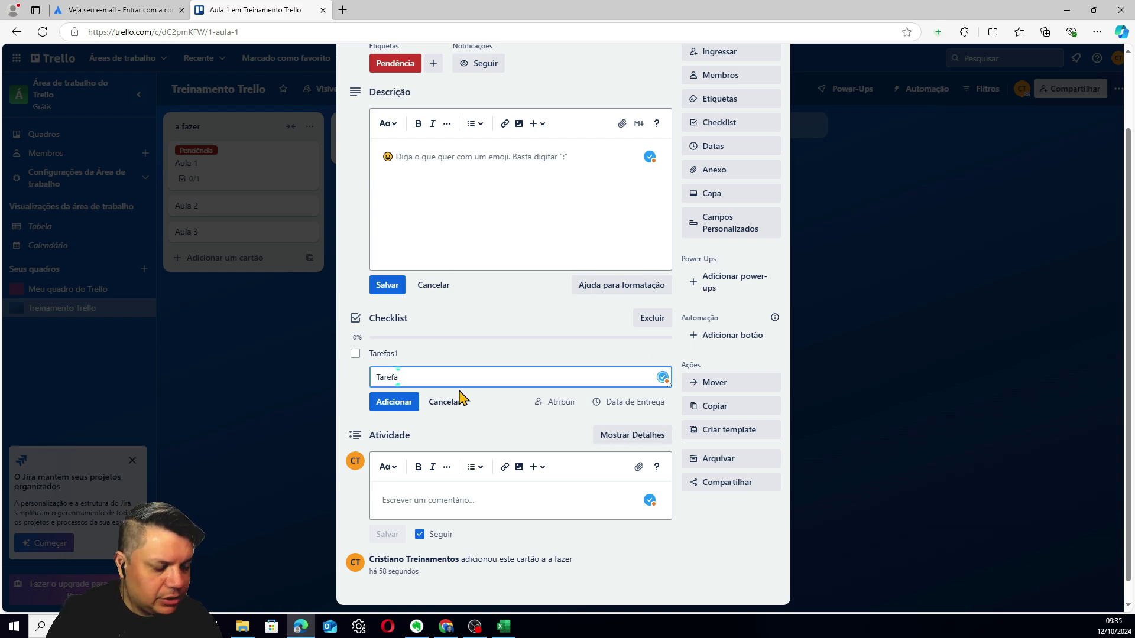
pyautogui.write('2')
pyautogui.press('Return')
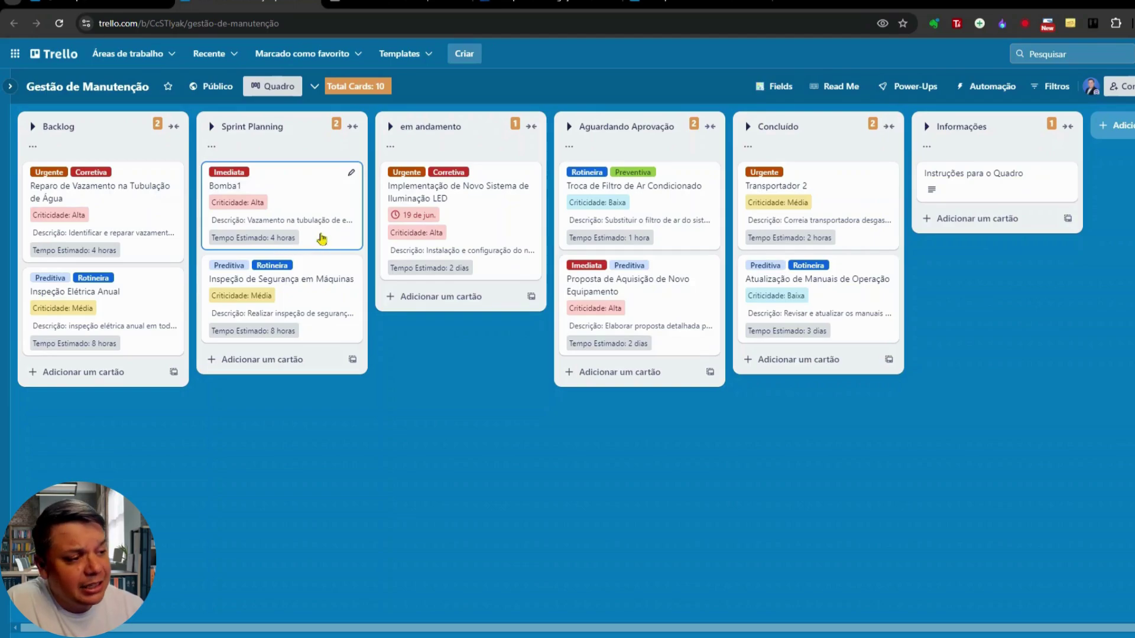
# Step: Open the "Bomba1" card in the "Sprint Planning" list of the "Gestão de Manutenção" board to examine its details
pyautogui.click(313, 207)
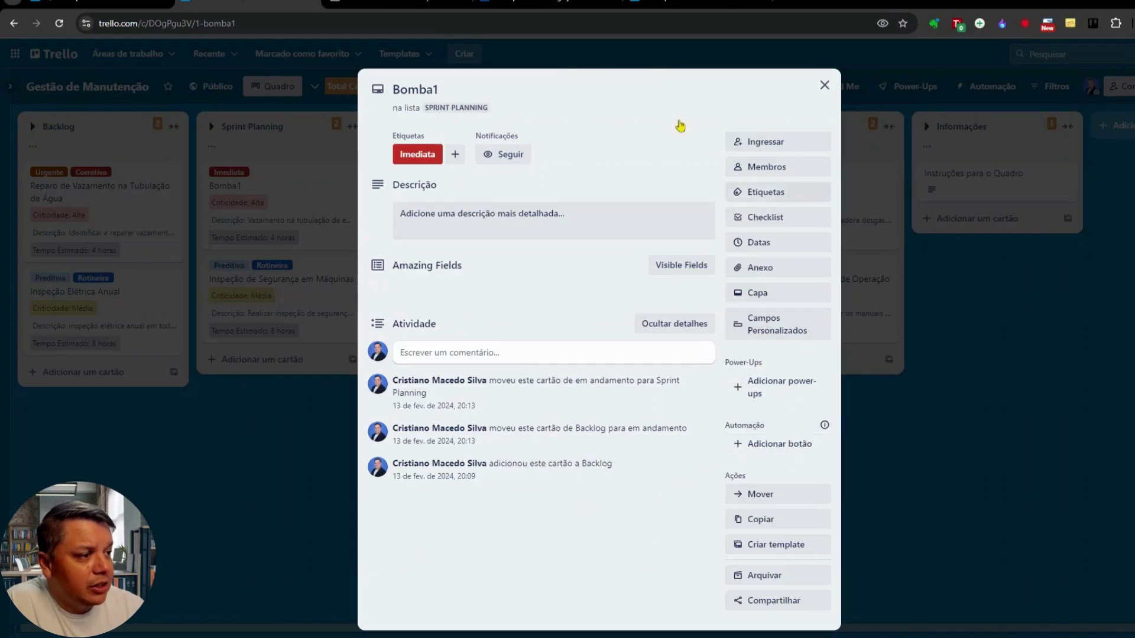
# Step: Examine the "Bomba1" card's description editor, its Amazing Fields and its comment and activity section
pyautogui.click(492, 231)
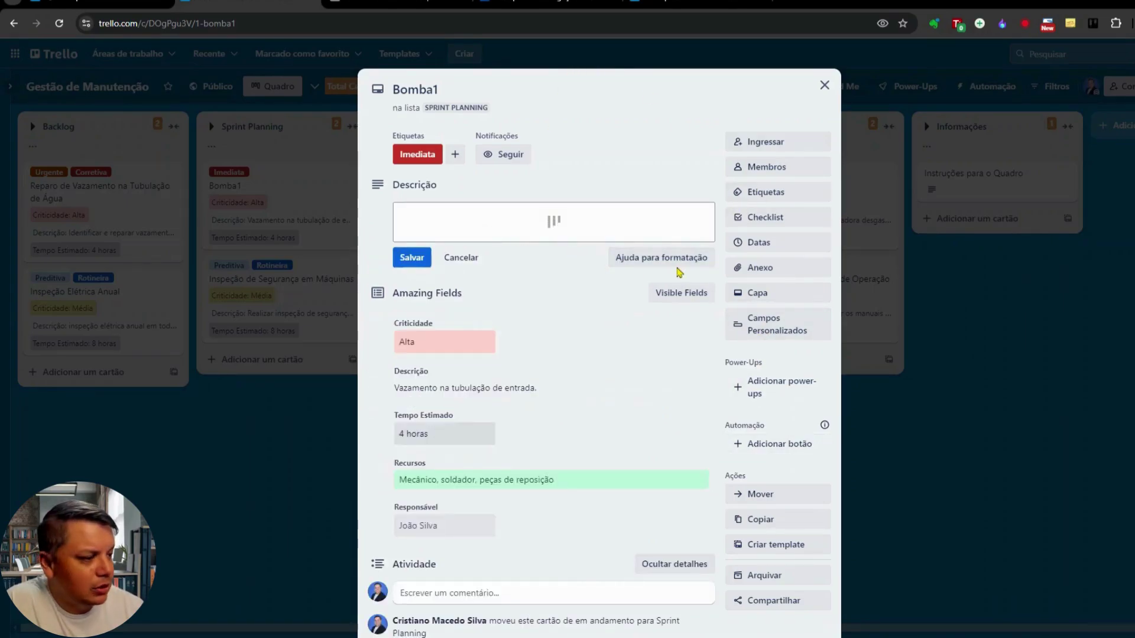
pyautogui.scroll(-3, 585, 353)
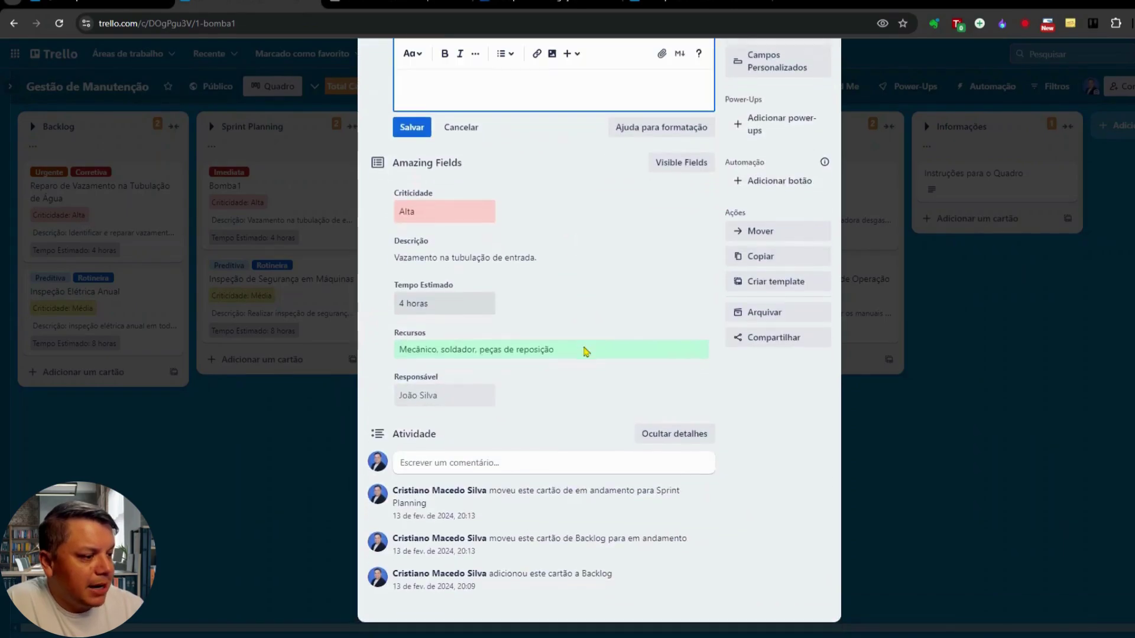
pyautogui.click(466, 449)
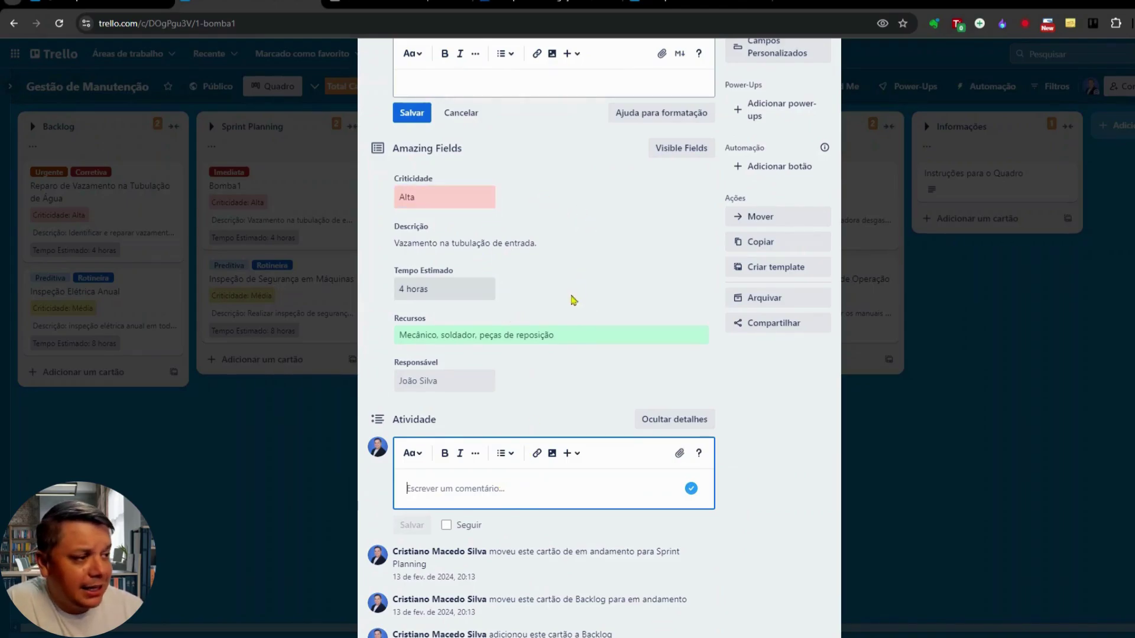
pyautogui.scroll(-2, 548, 482)
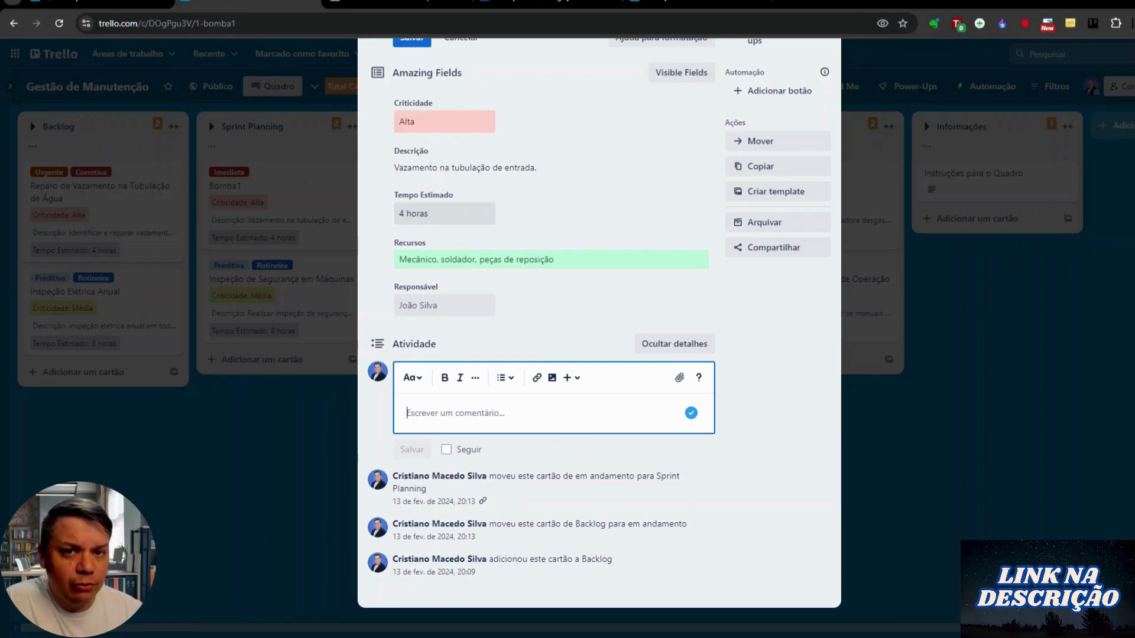
pyautogui.scroll(4, 654, 310)
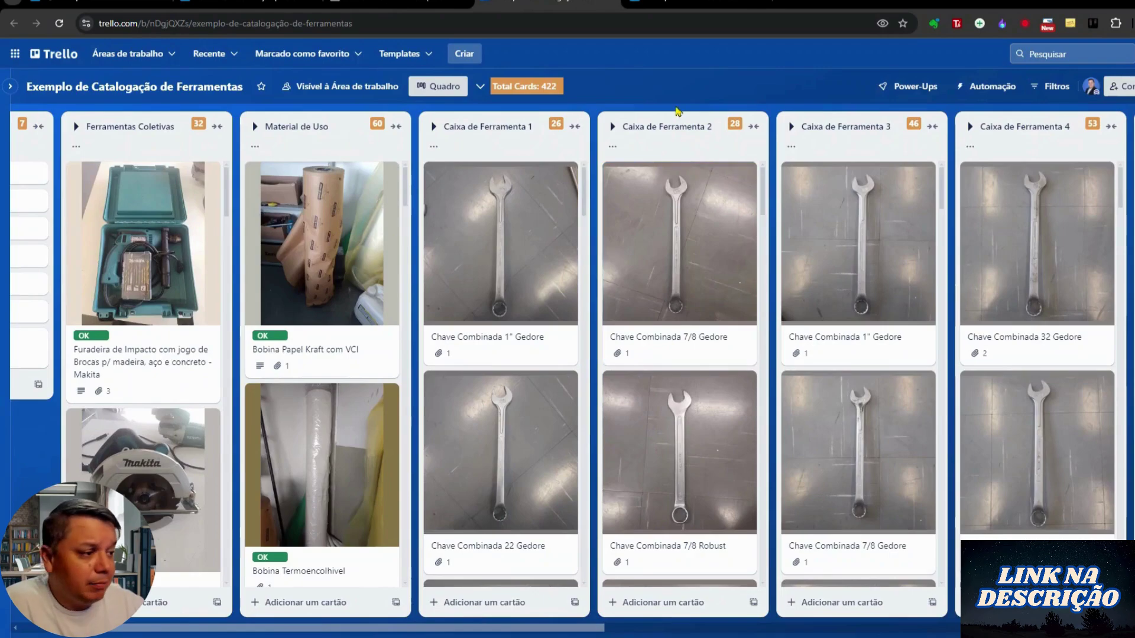
# Step: On the "Exemplo de Catalogação de Ferramentas" board, view the Makita impact drill card in "Ferramentas Coletivas" with its description and attachments, and close it
pyautogui.moveTo(448, 633)
pyautogui.mouseDown()
pyautogui.moveTo(469, 632)
pyautogui.moveTo(444, 632)
pyautogui.mouseUp()
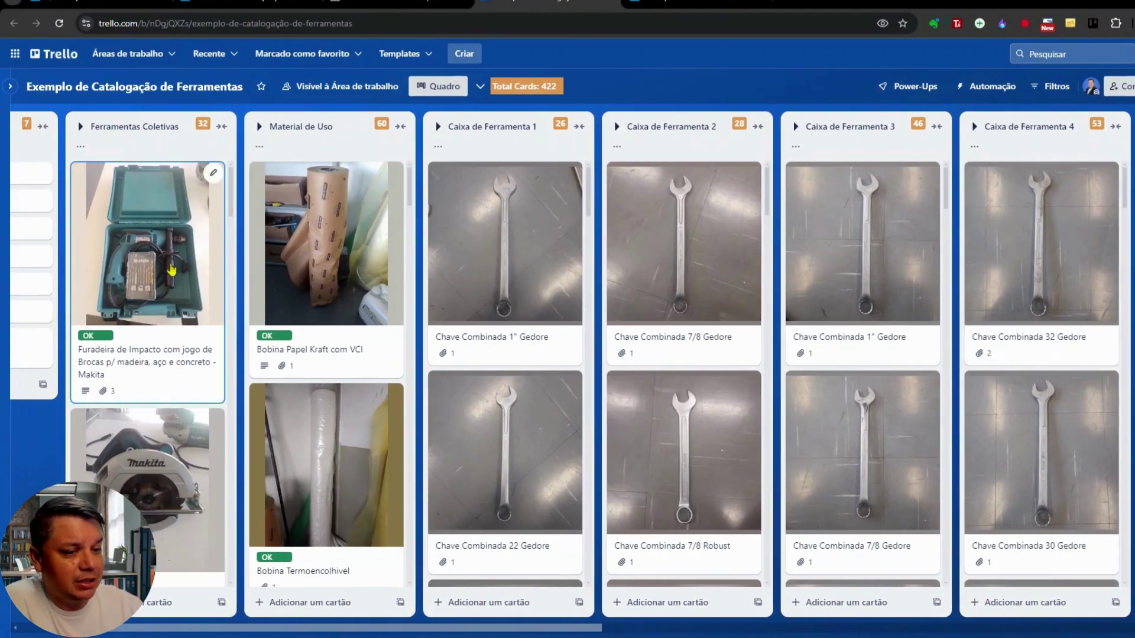
pyautogui.moveTo(516, 628); pyautogui.dragTo(413, 628)
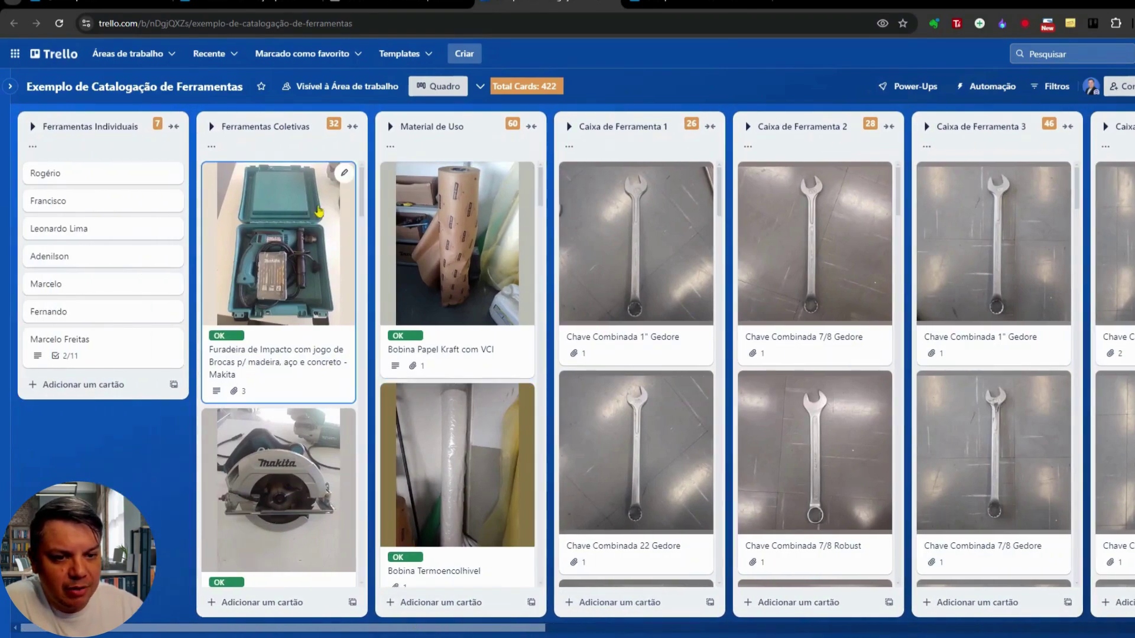
pyautogui.click(315, 243)
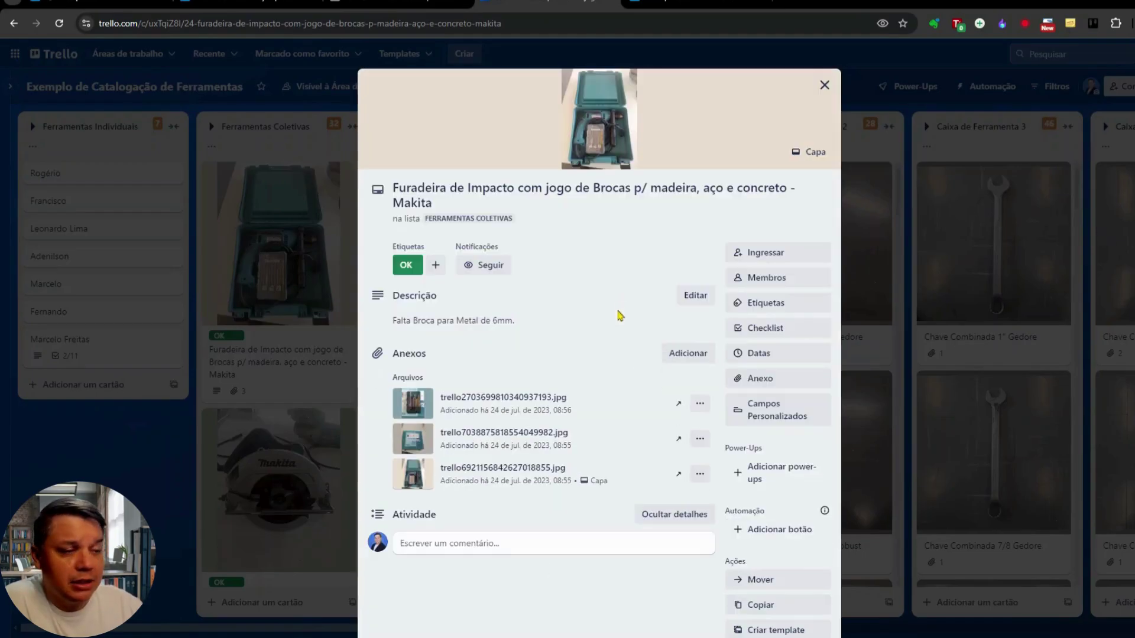
pyautogui.scroll(-2, 498, 275)
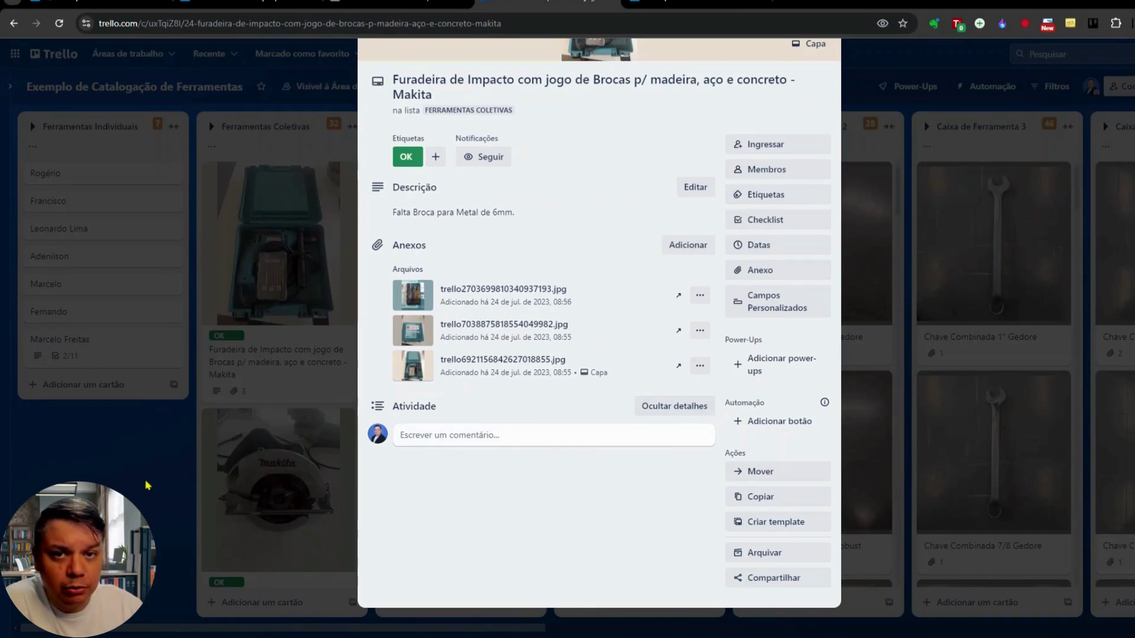
pyautogui.click(172, 486)
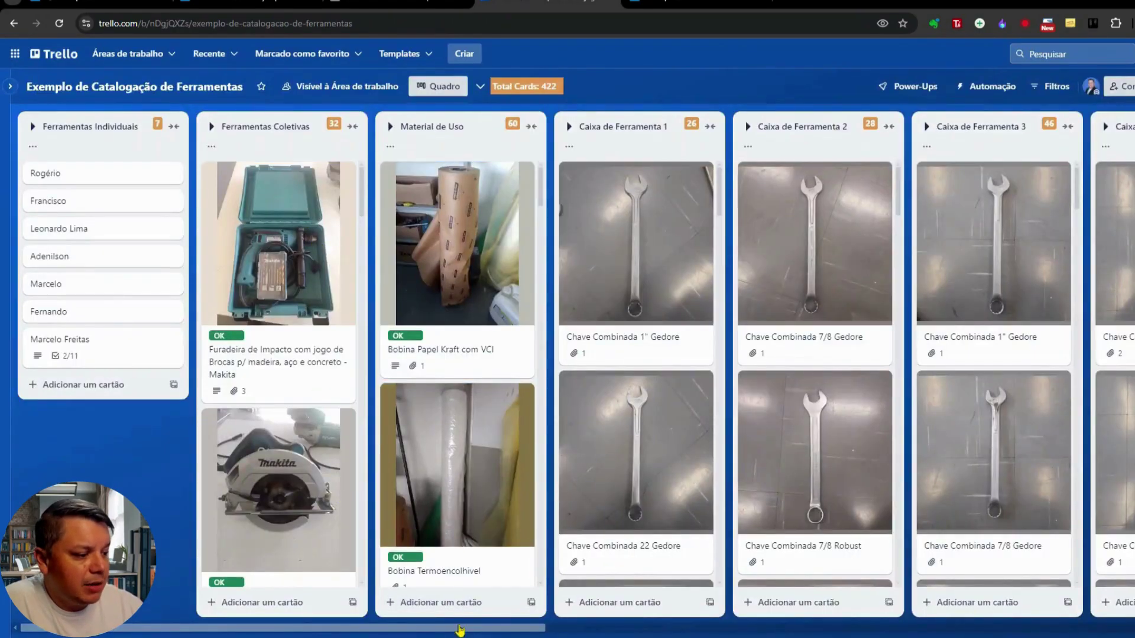
# Step: Look through the tools in the "Caixa de Ferramenta 2" list and open the "Chave de Fenda 5/16x4" card
pyautogui.moveTo(461, 629); pyautogui.dragTo(600, 629)
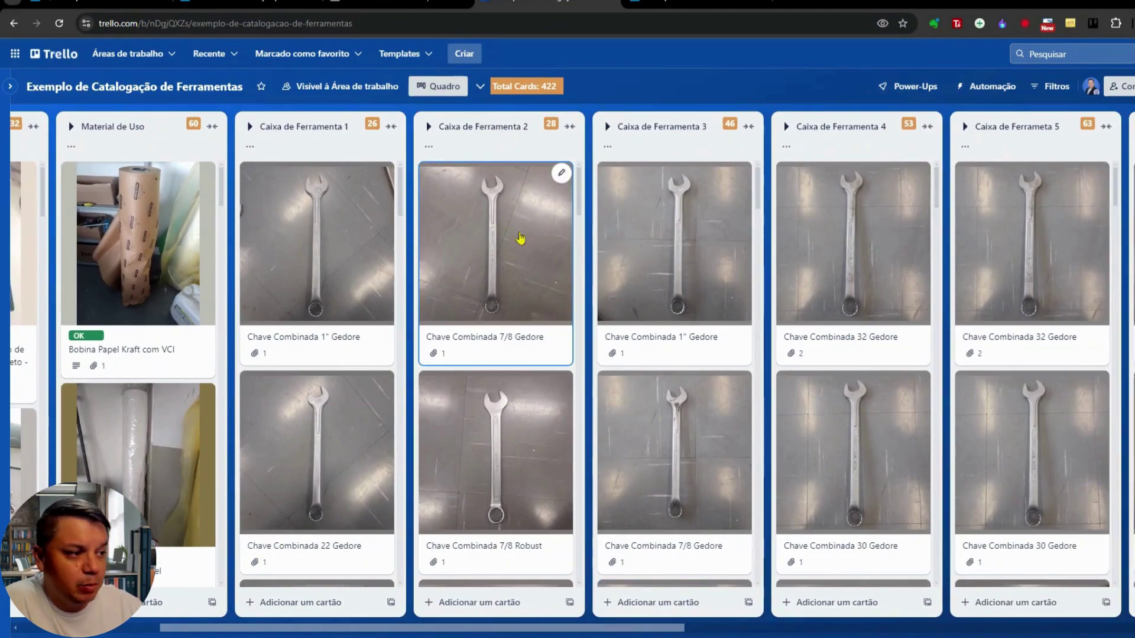
pyautogui.scroll(-10, 520, 238)
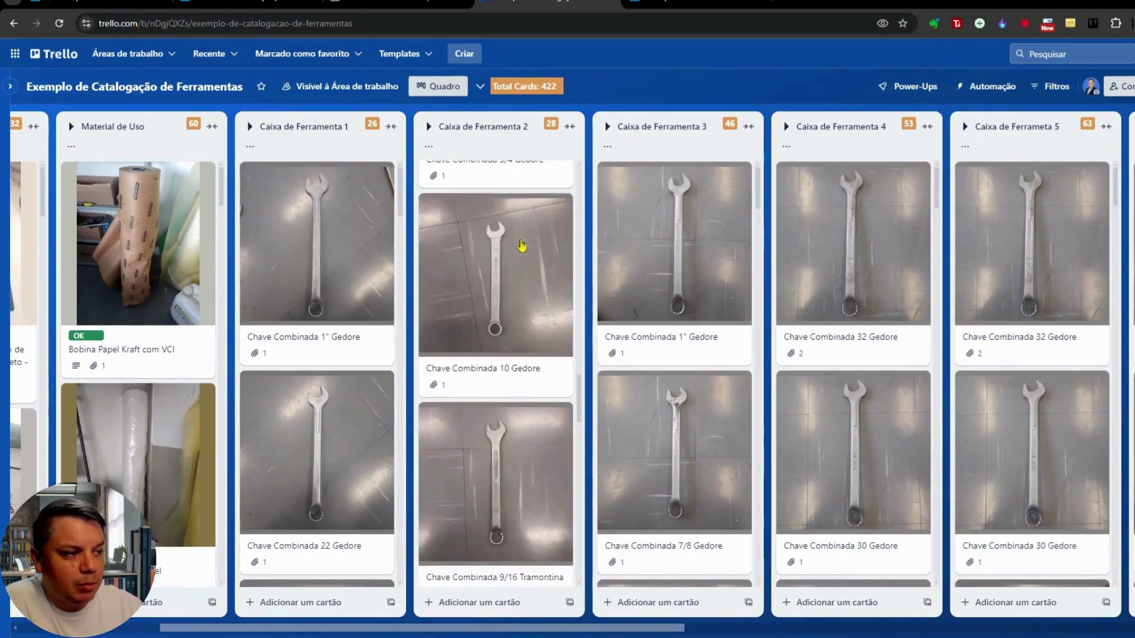
pyautogui.scroll(-10, 521, 245)
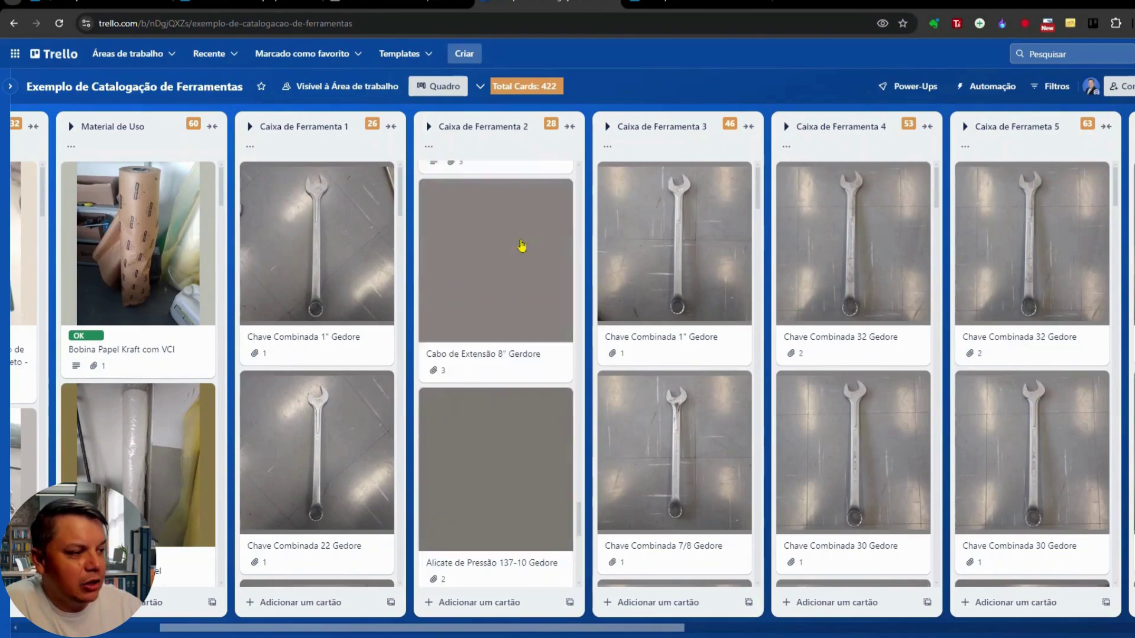
pyautogui.scroll(-10, 522, 245)
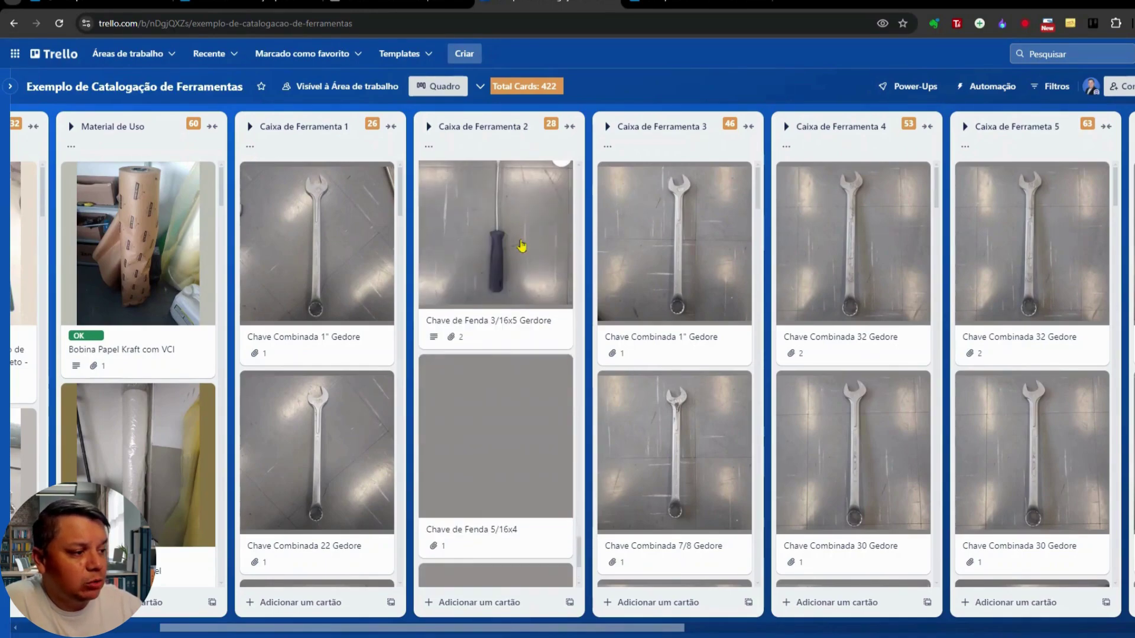
pyautogui.scroll(-3, 521, 245)
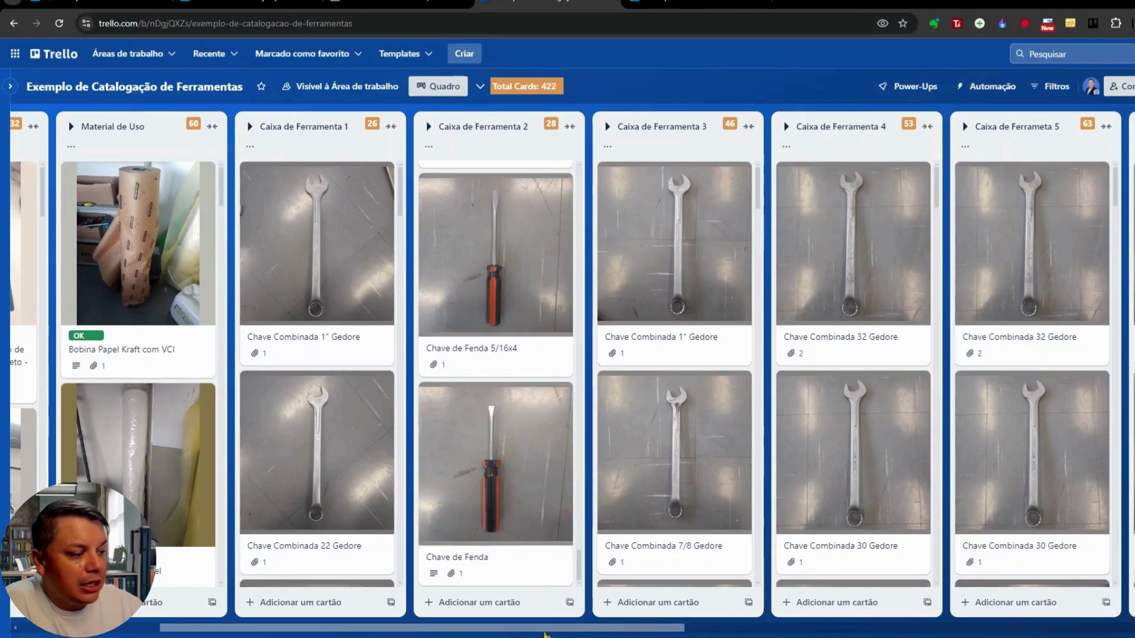
pyautogui.hscroll(-1, 545, 635)
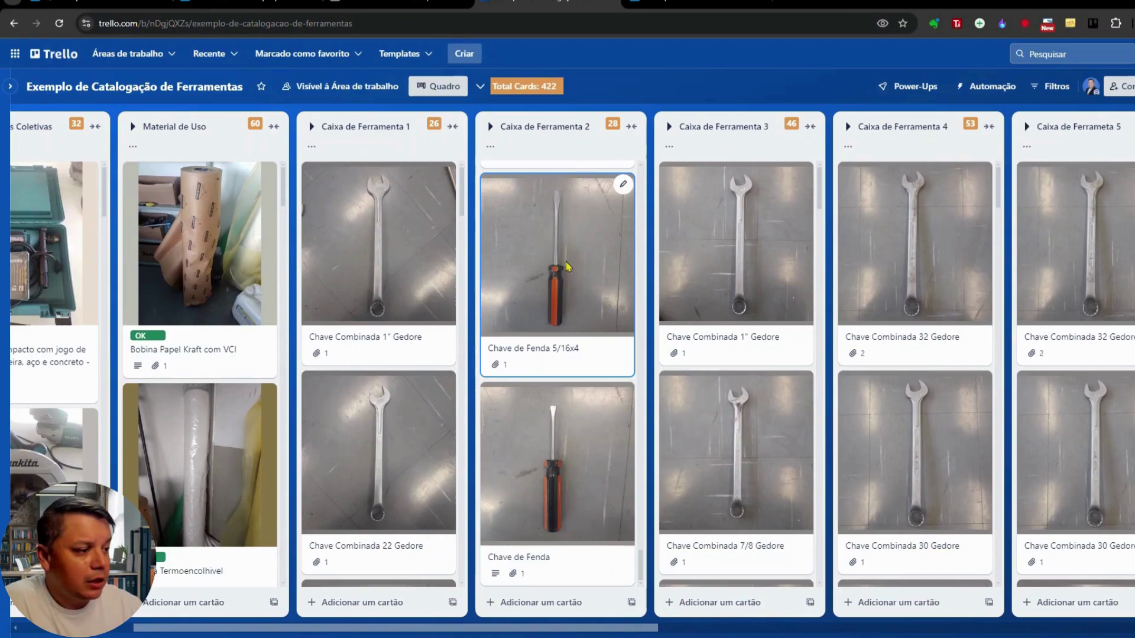
pyautogui.click(567, 288)
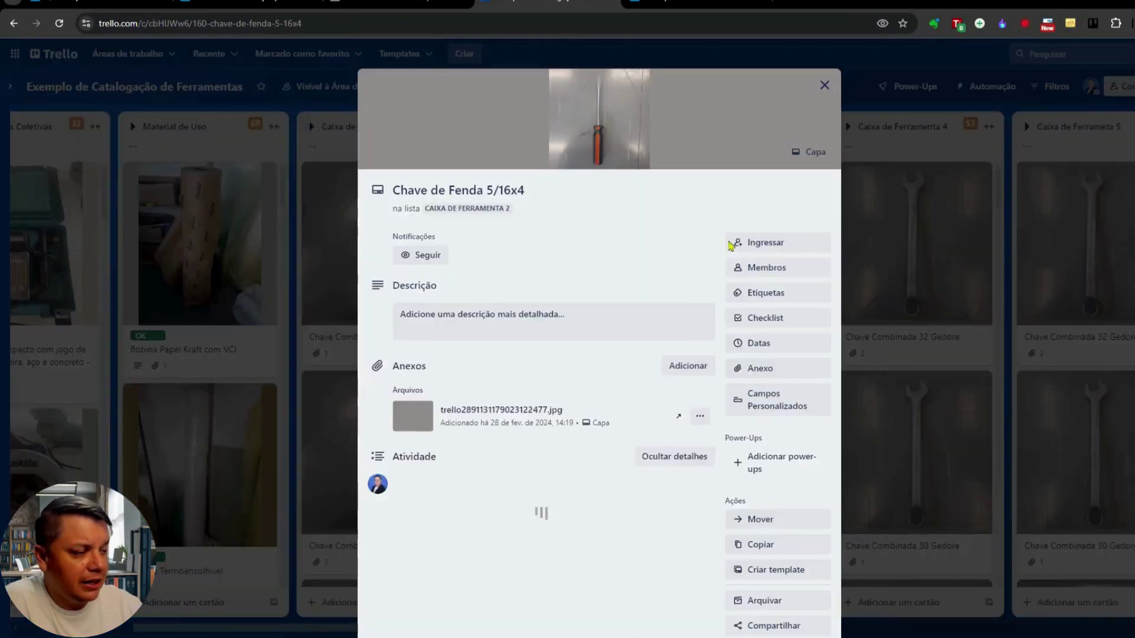
# Step: Create a dark red label titled "Danificado" on the "Chave de Fenda 5/16x4" card and close the card
pyautogui.click(770, 295)
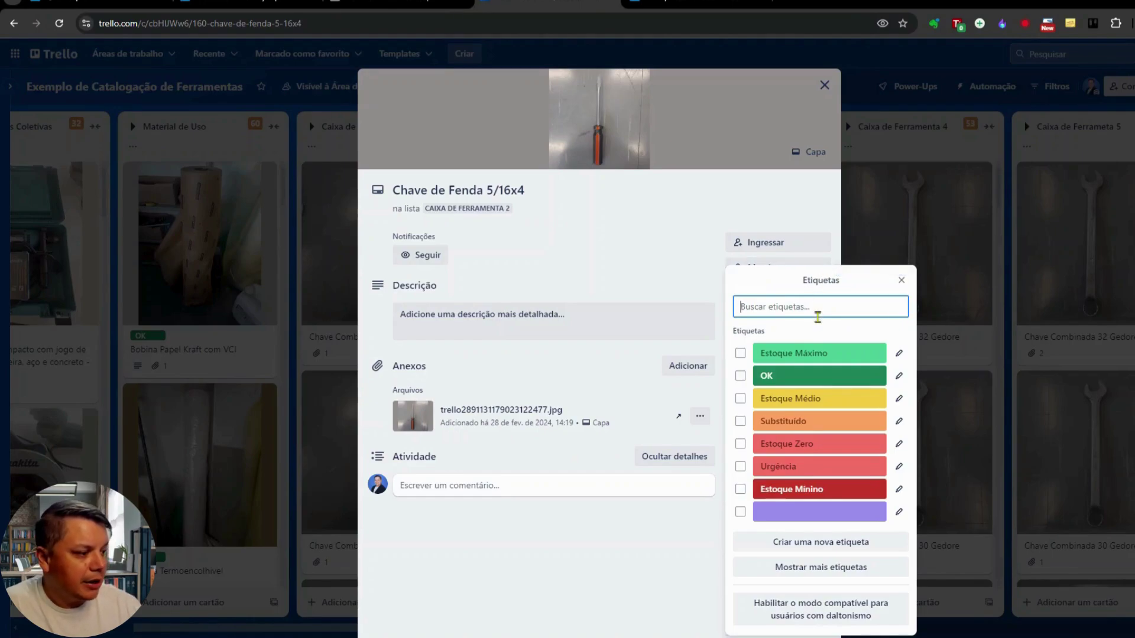
pyautogui.click(818, 548)
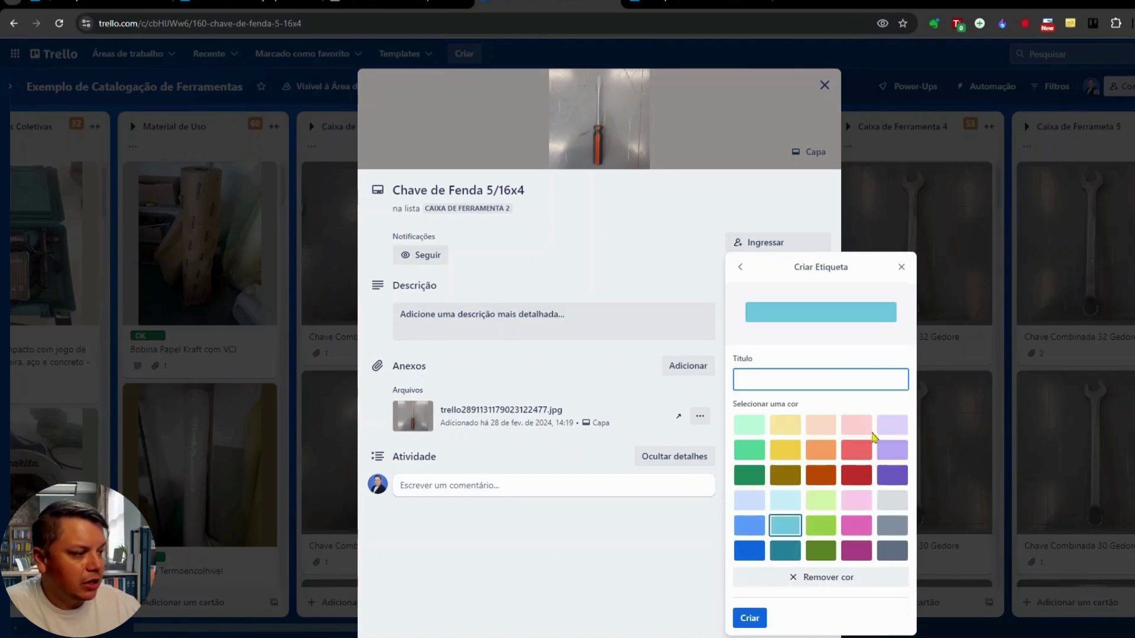
pyautogui.click(859, 480)
pyautogui.click(807, 382)
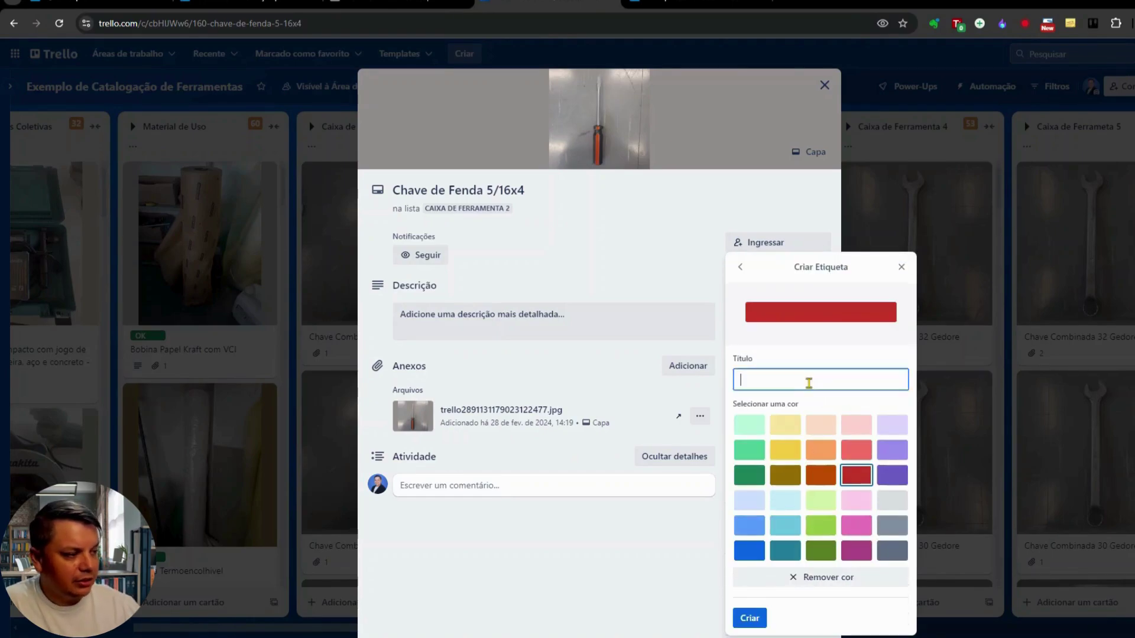
pyautogui.write('Danificado')
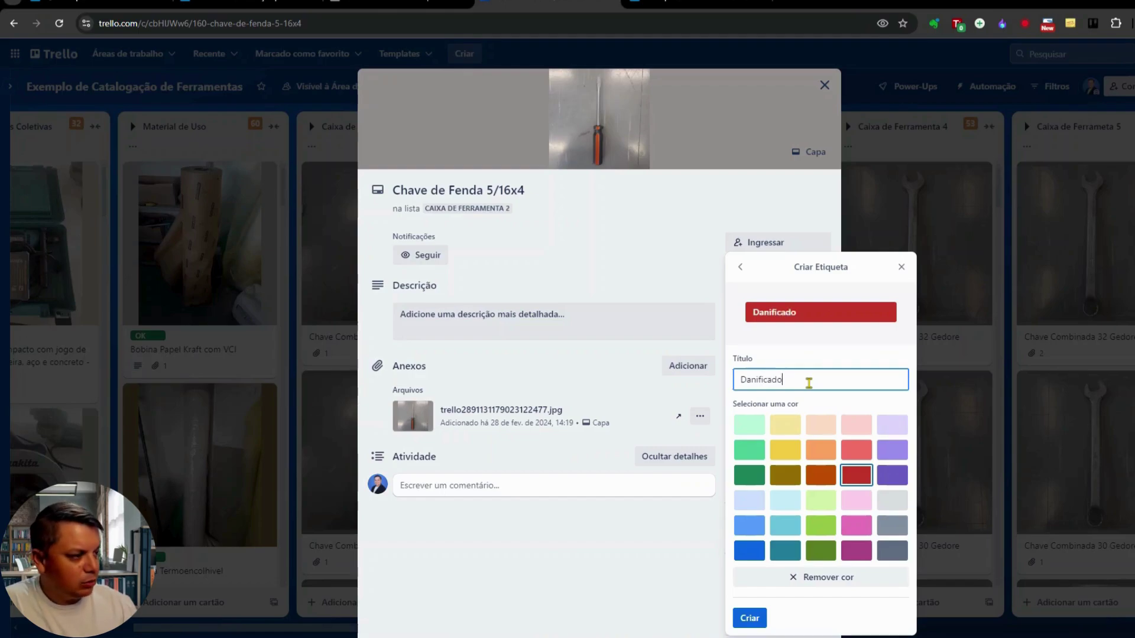
pyautogui.click(750, 618)
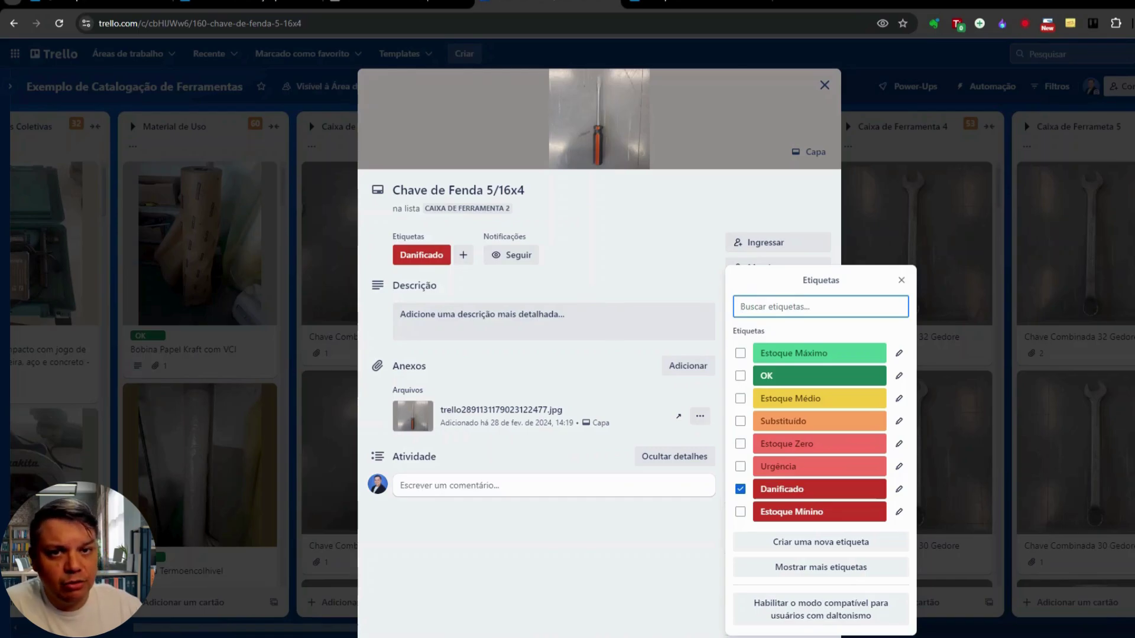
pyautogui.click(902, 280)
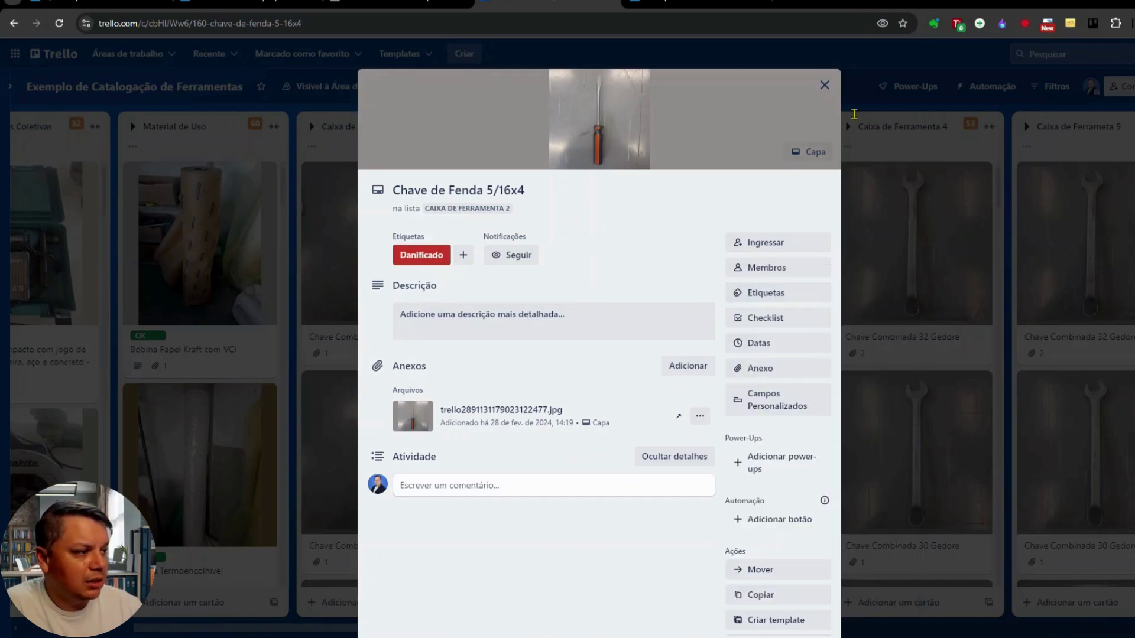
pyautogui.click(825, 86)
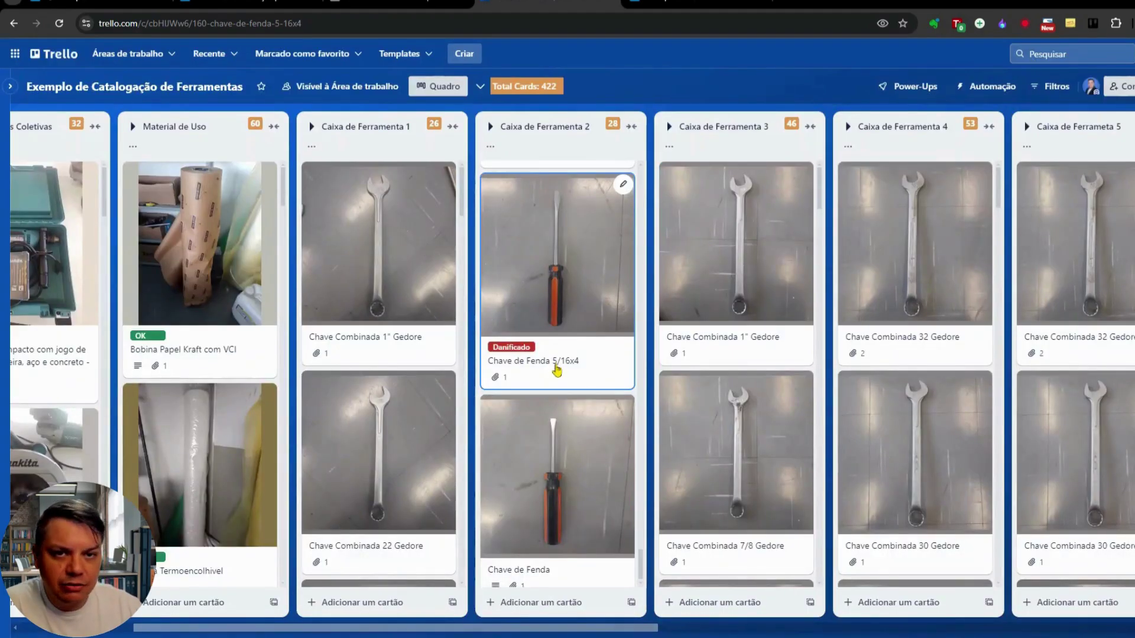
# Step: On the "Backup - RDO Mtesla 19-08-24" board, read the full description of the "01/07/2024" card in "Semana 27" and look over the weekly lists
pyautogui.hotkey('ctrl', 'Tab')
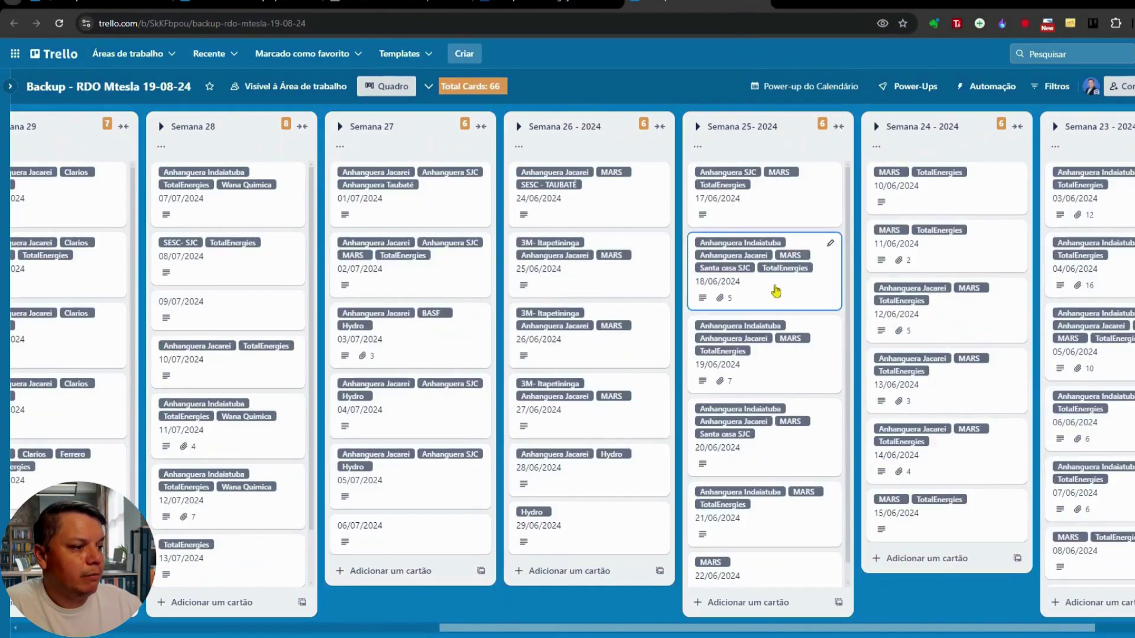
pyautogui.moveTo(549, 634); pyautogui.dragTo(450, 636)
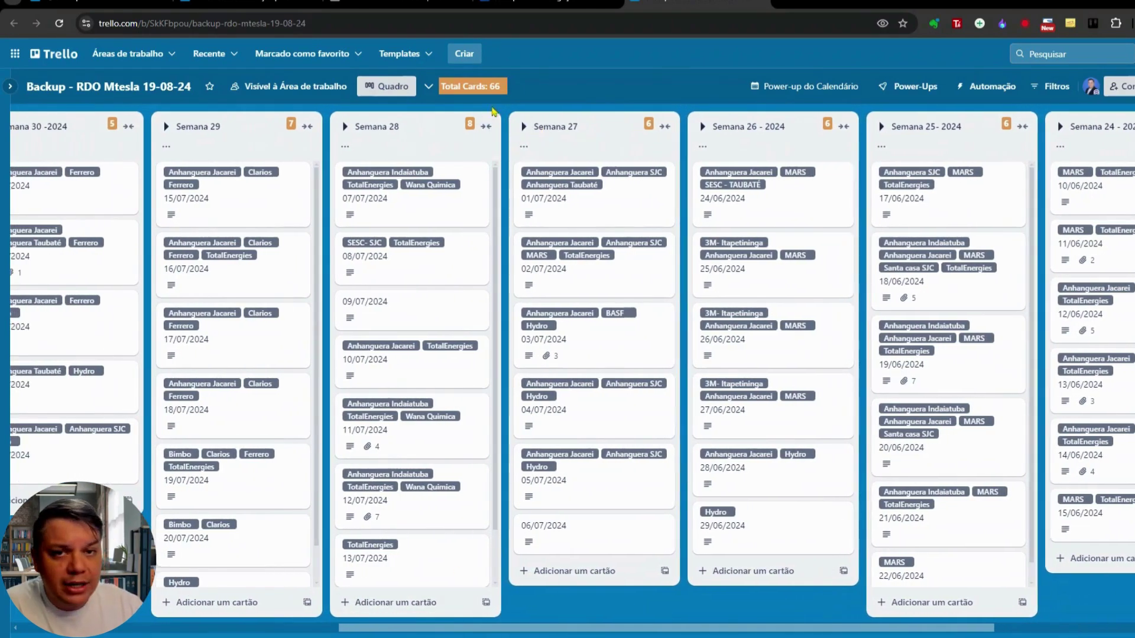
pyautogui.click(552, 212)
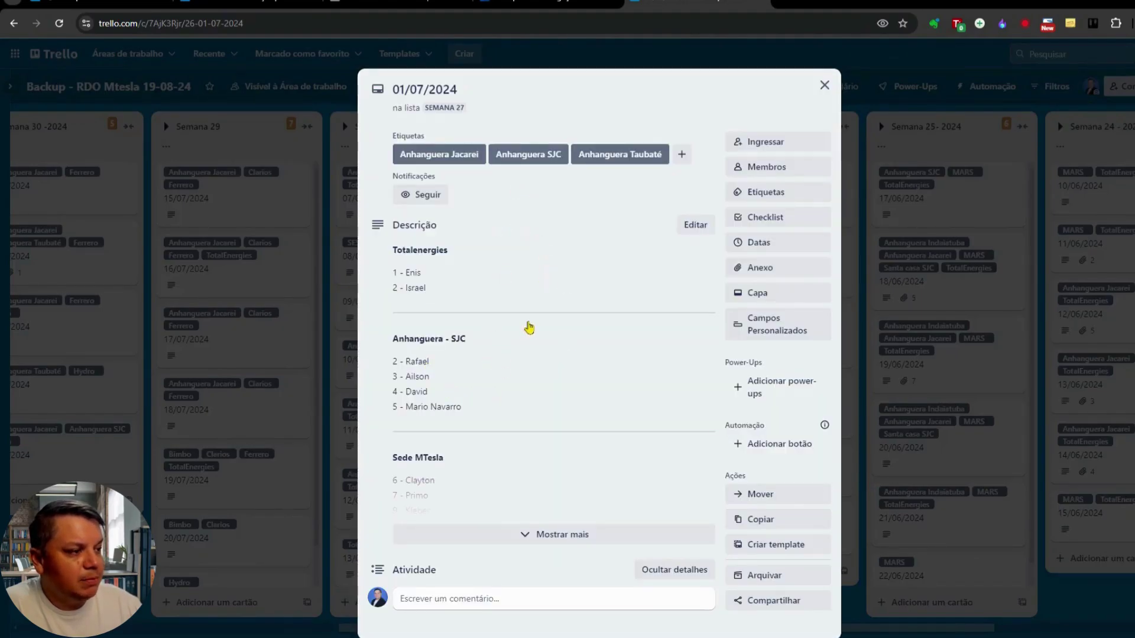
pyautogui.scroll(-1, 535, 325)
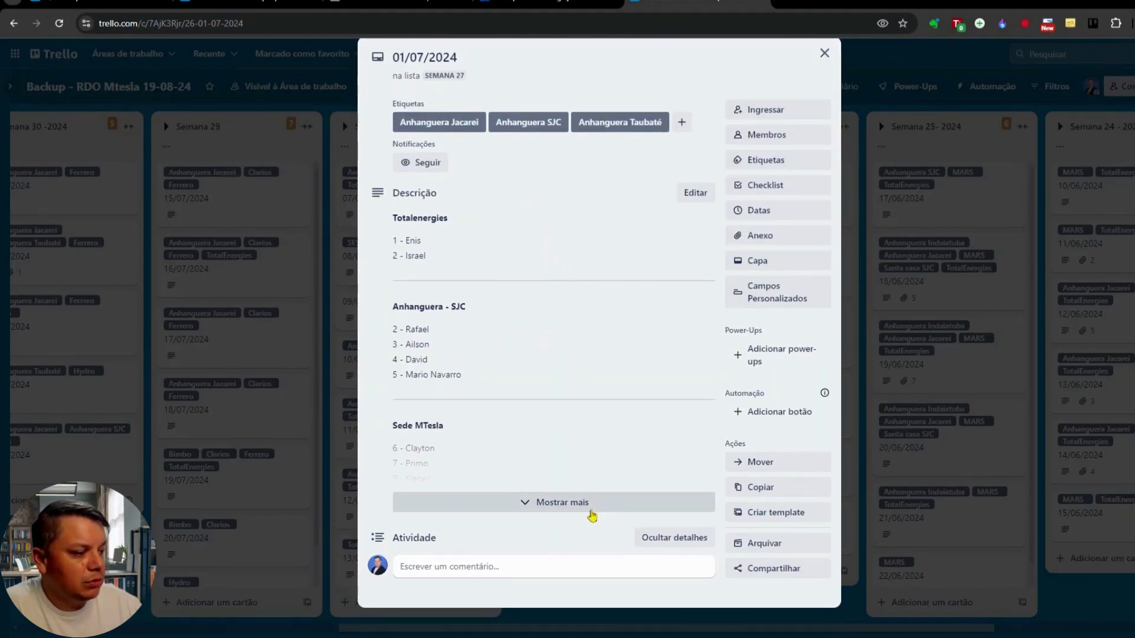
pyautogui.click(591, 509)
pyautogui.scroll(-1, 613, 436)
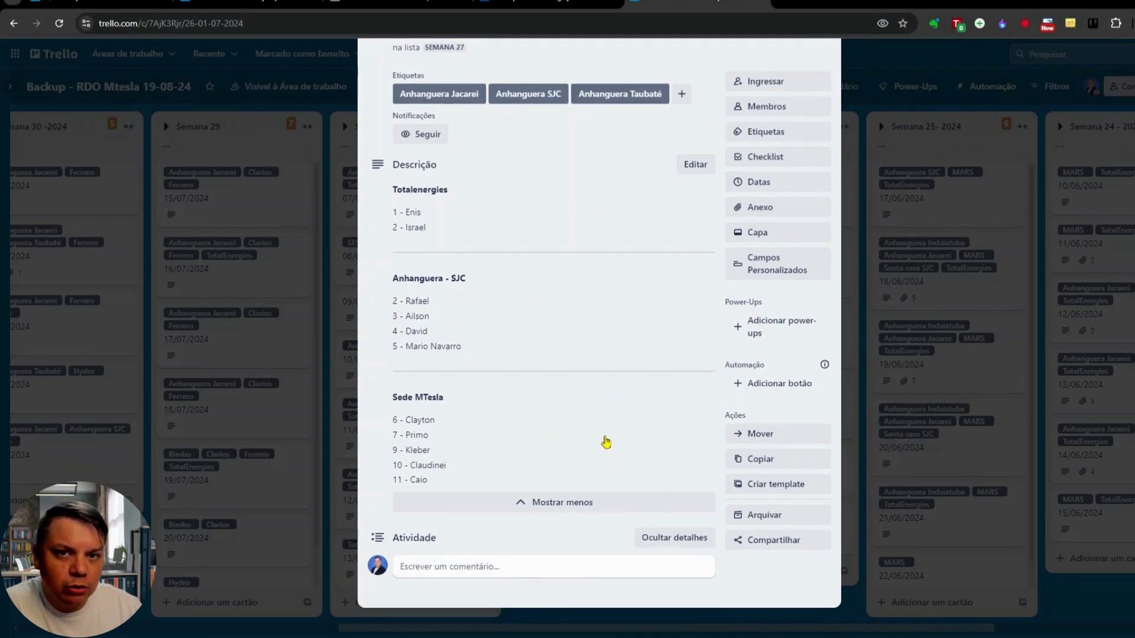
pyautogui.scroll(2, 603, 443)
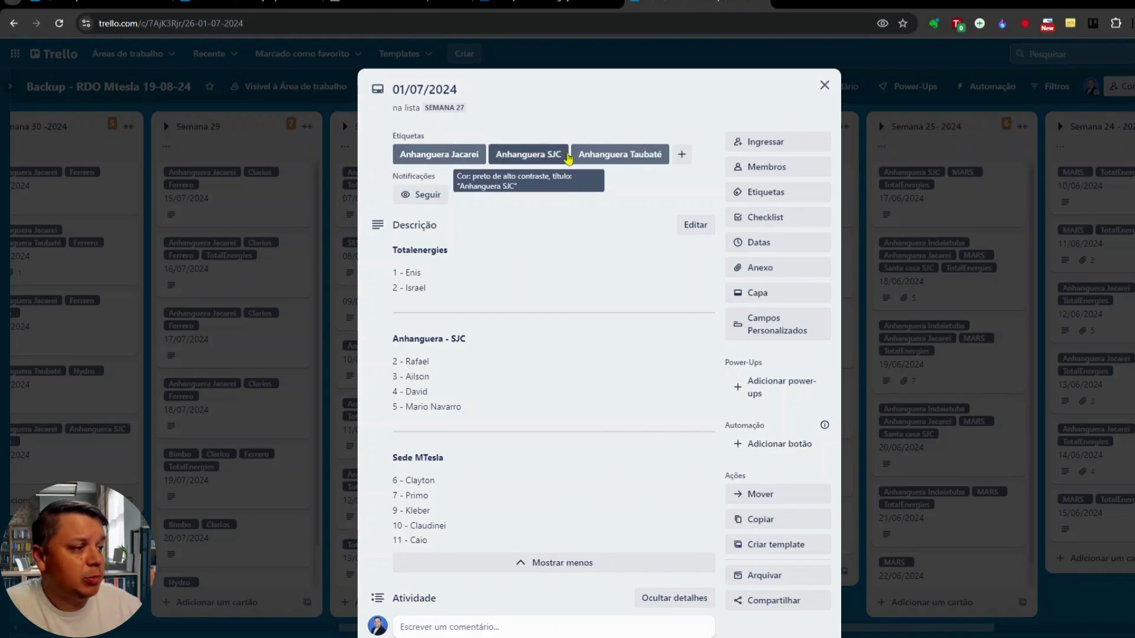
pyautogui.click(822, 86)
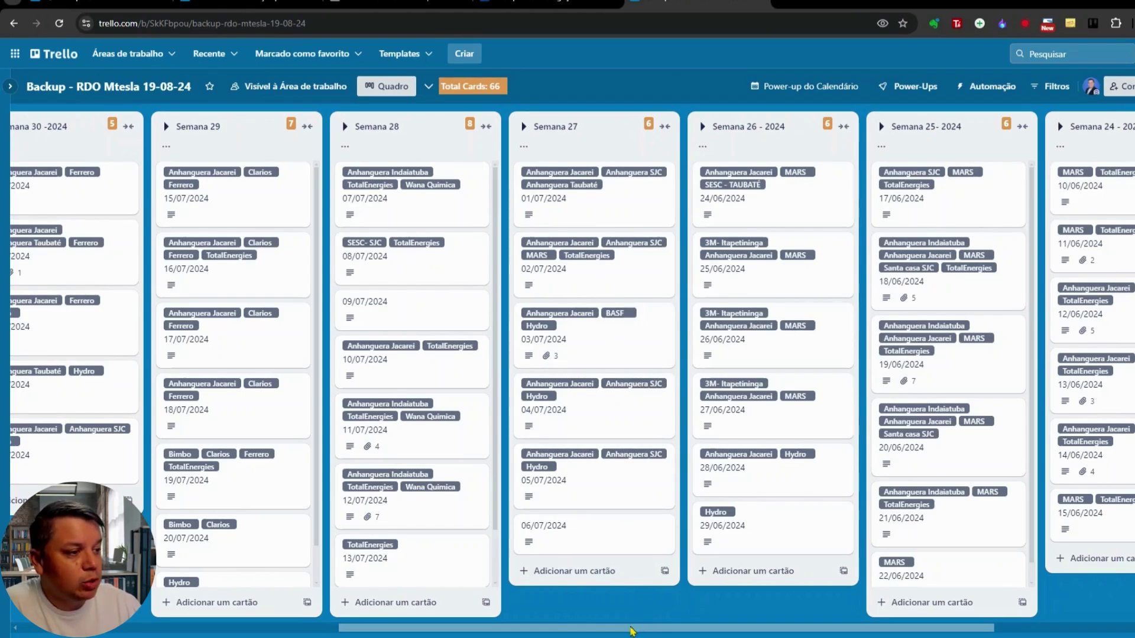
pyautogui.moveTo(637, 627); pyautogui.dragTo(852, 619)
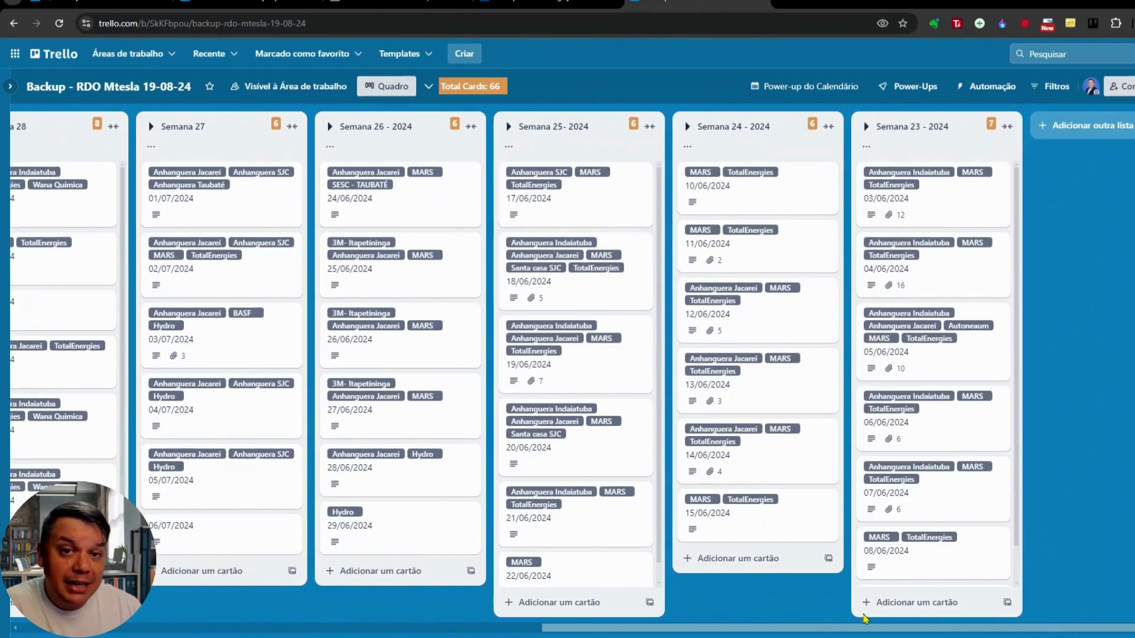